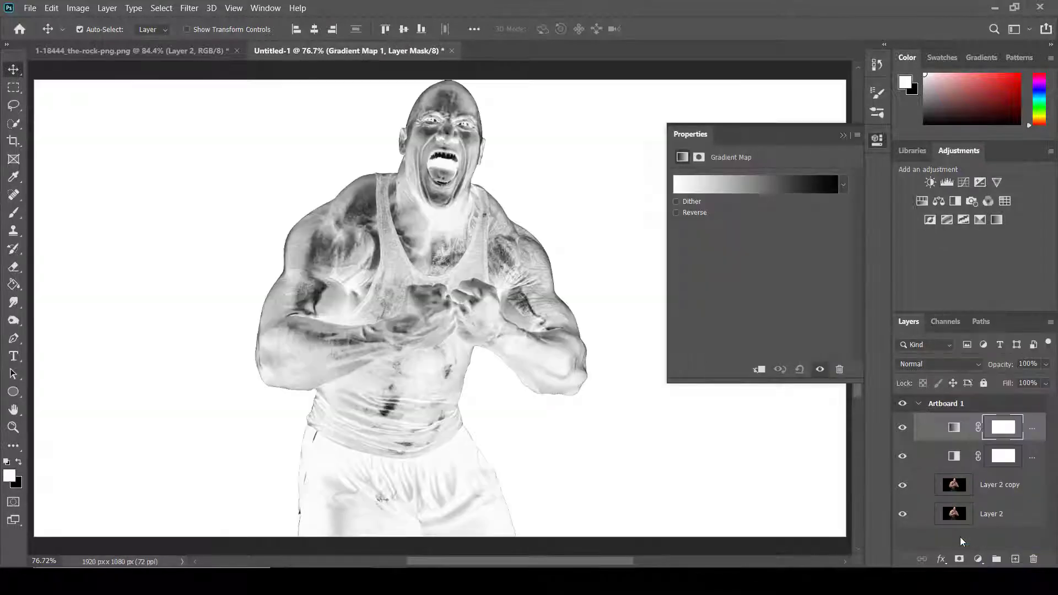
left_click(699, 157)
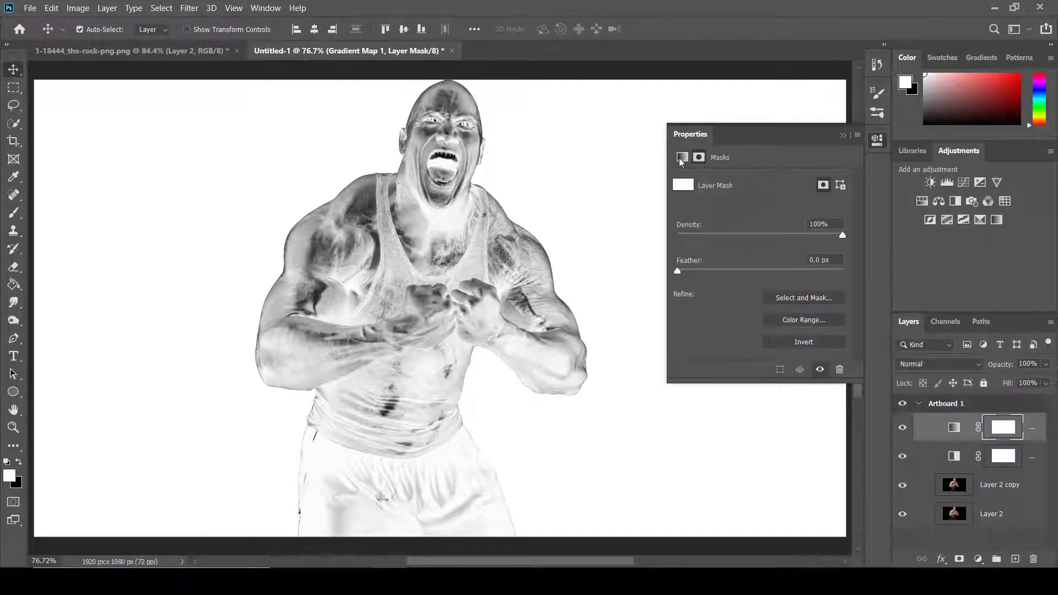
left_click(681, 157)
left_click(745, 187)
left_click(708, 139)
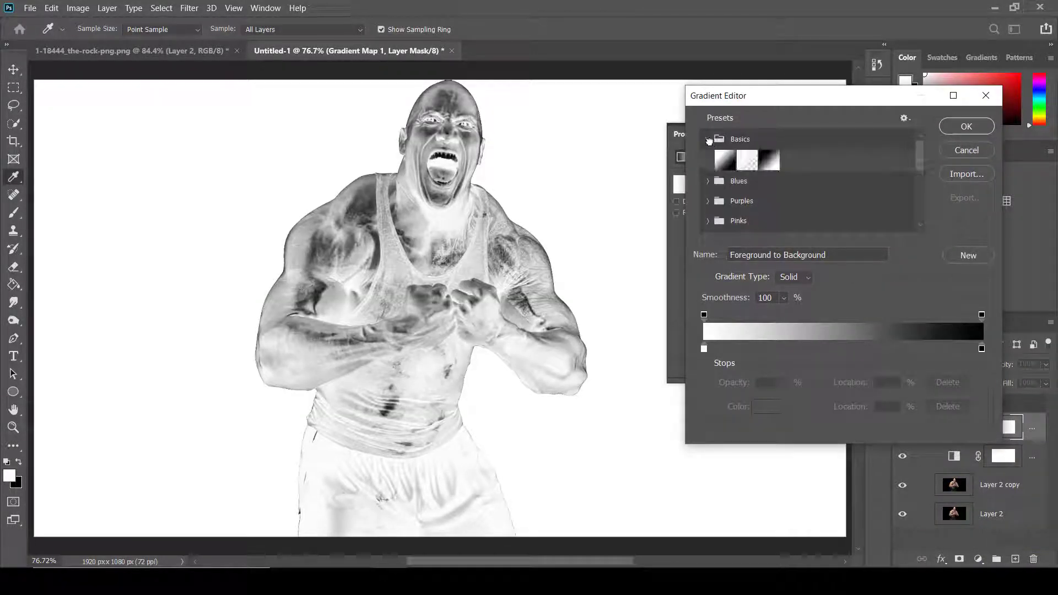
left_click(955, 126)
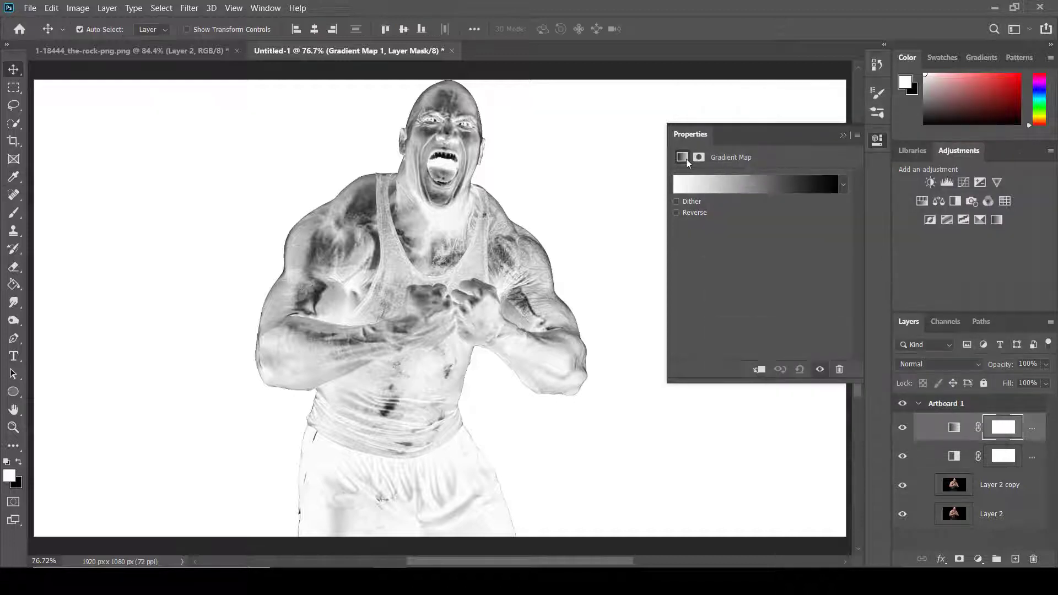
Step: Apply the Black, White preset from the Basics gradients to the Gradient Map adjustment
left_click(703, 182)
left_click(709, 139)
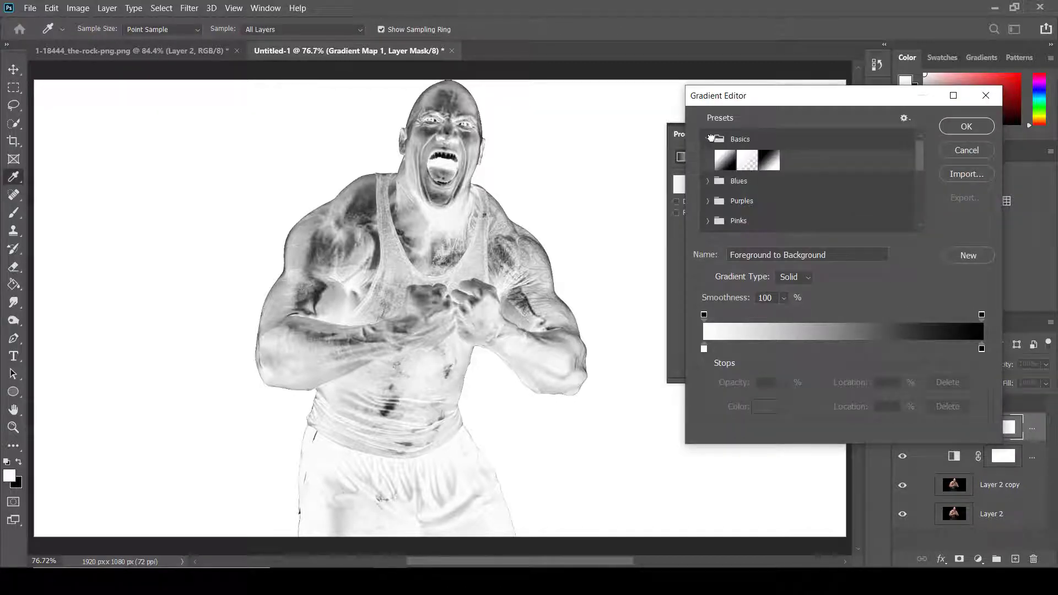
left_click(769, 160)
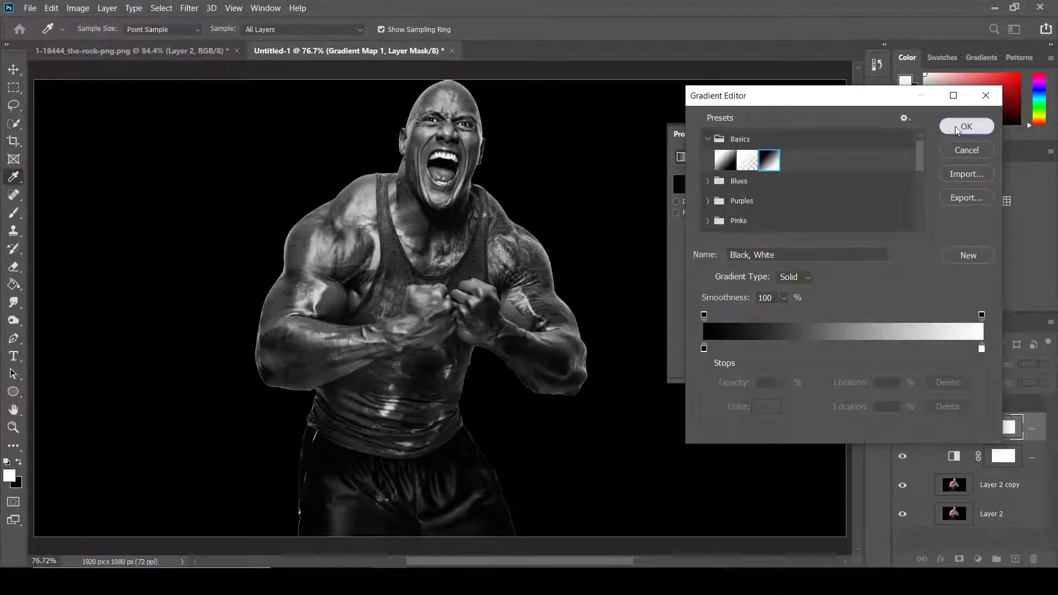
left_click(955, 127)
Step: Try to recolour the gradient's white end stop with a yellow hue of 59°, and accept the black start stop as it is
left_click(769, 187)
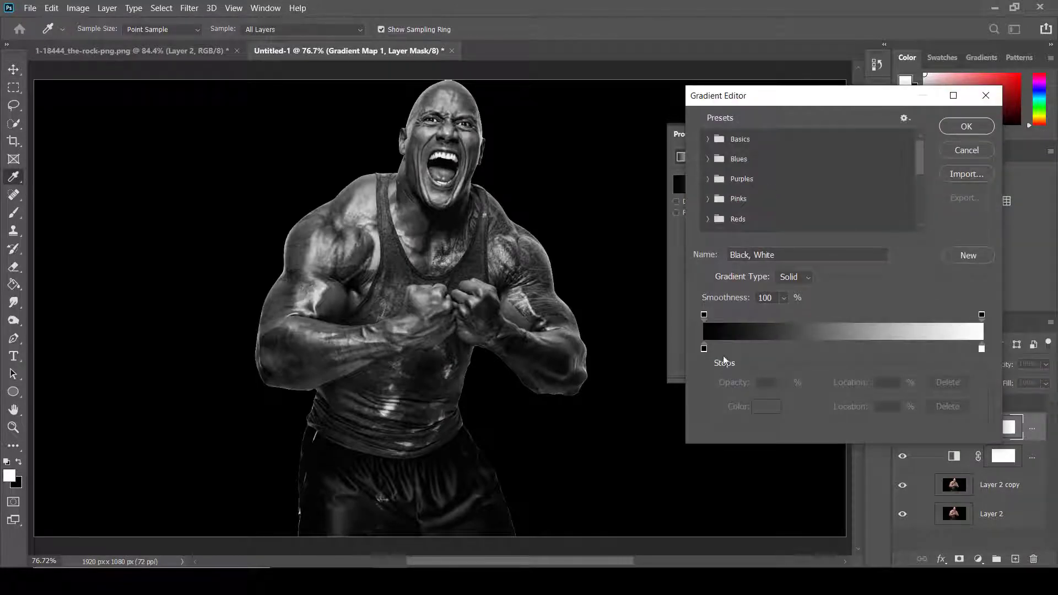
left_click(982, 349)
left_click(780, 405)
left_click(881, 346)
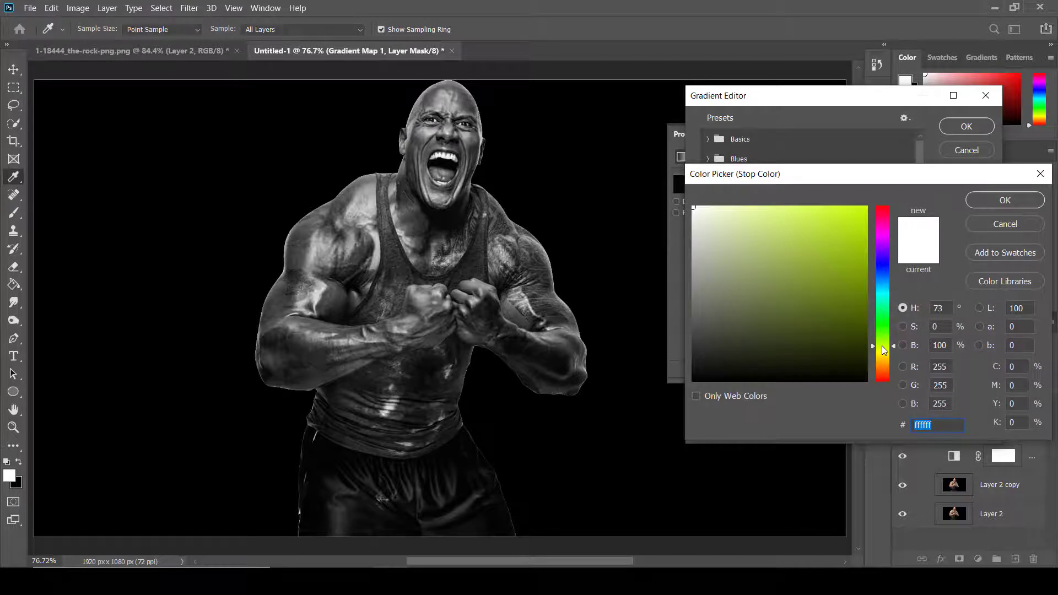
left_click_drag(881, 345, 881, 352)
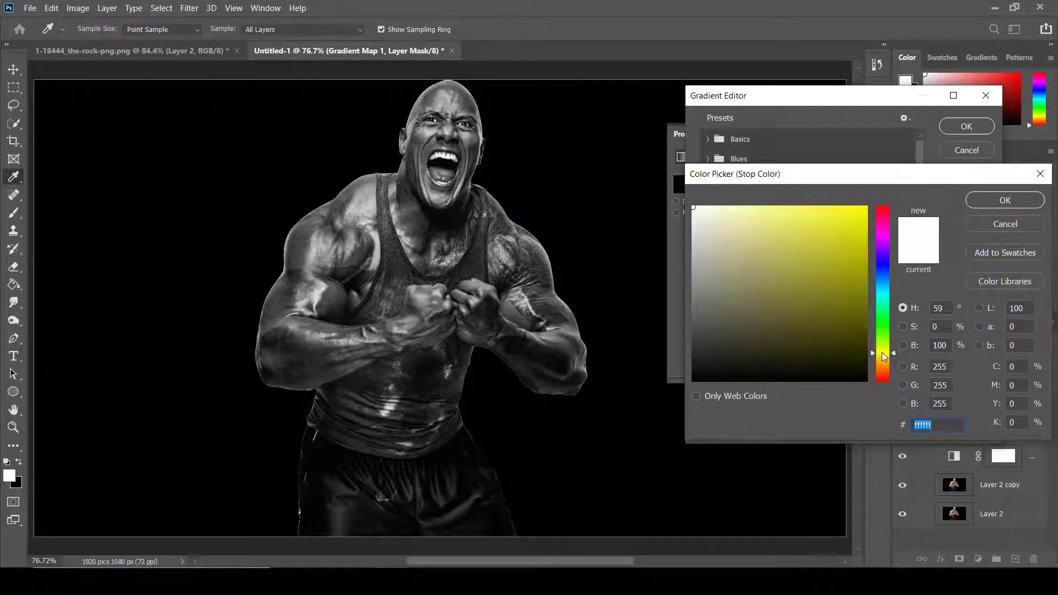
left_click(978, 203)
left_click(704, 348)
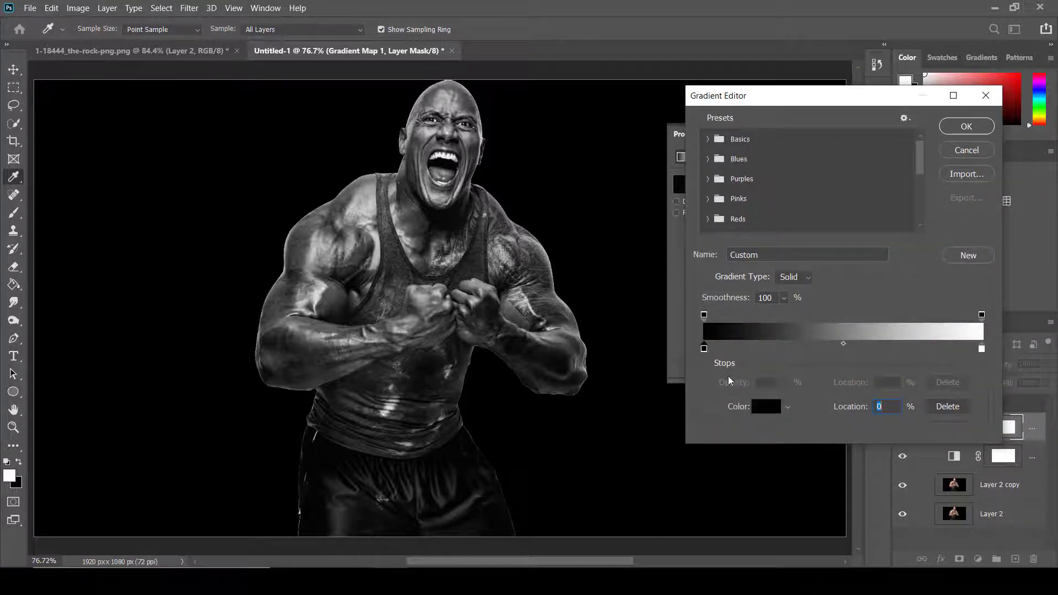
left_click(766, 406)
left_click(1005, 200)
left_click(967, 126)
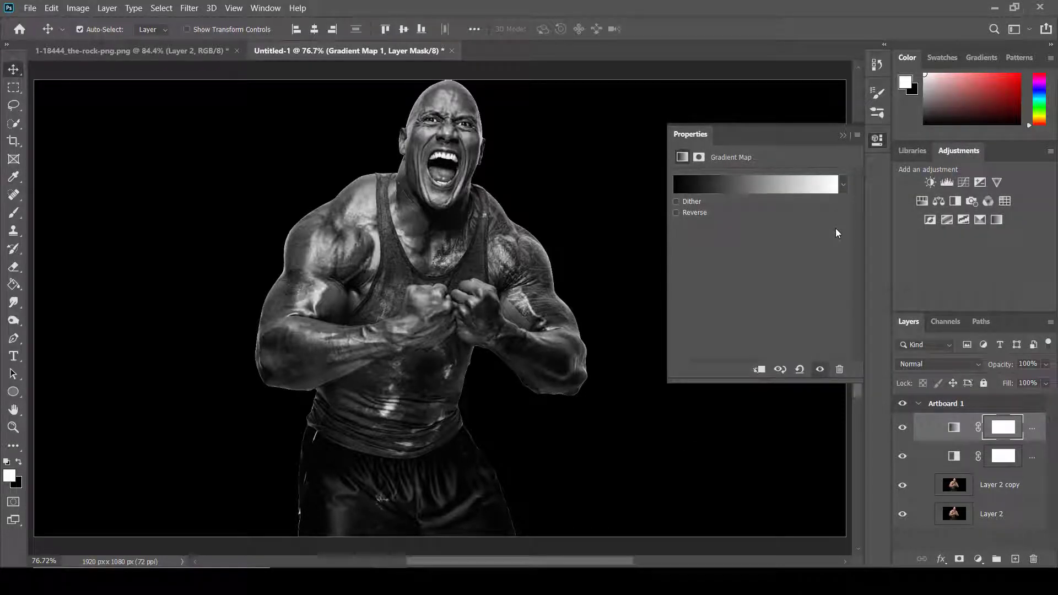
Step: Enable Dither for the Gradient Map and set the gradient's white end stop to yellow, #b8b609
left_click(777, 184)
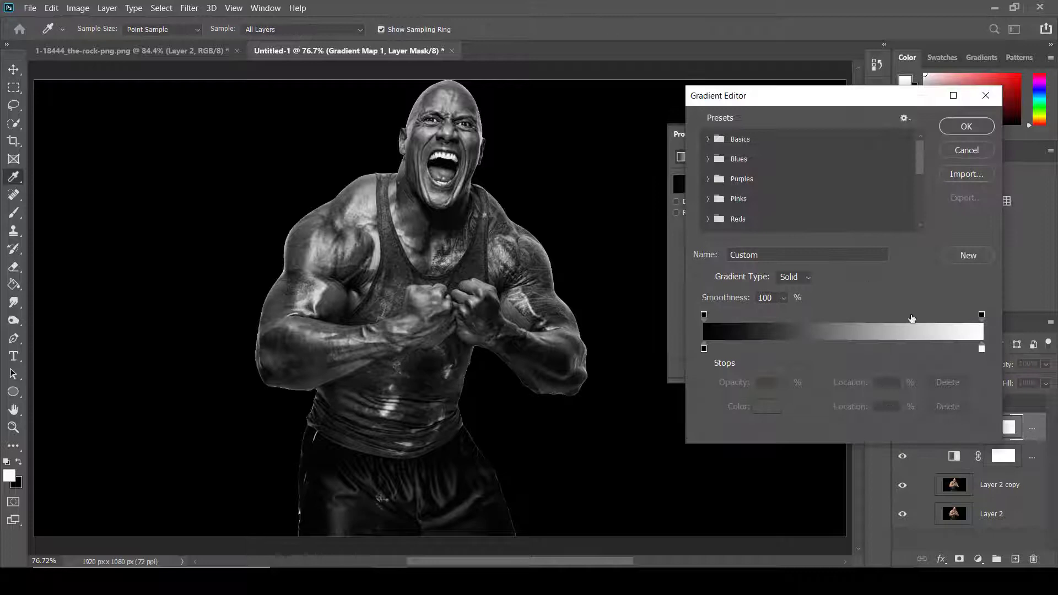
left_click(980, 349)
left_click(767, 406)
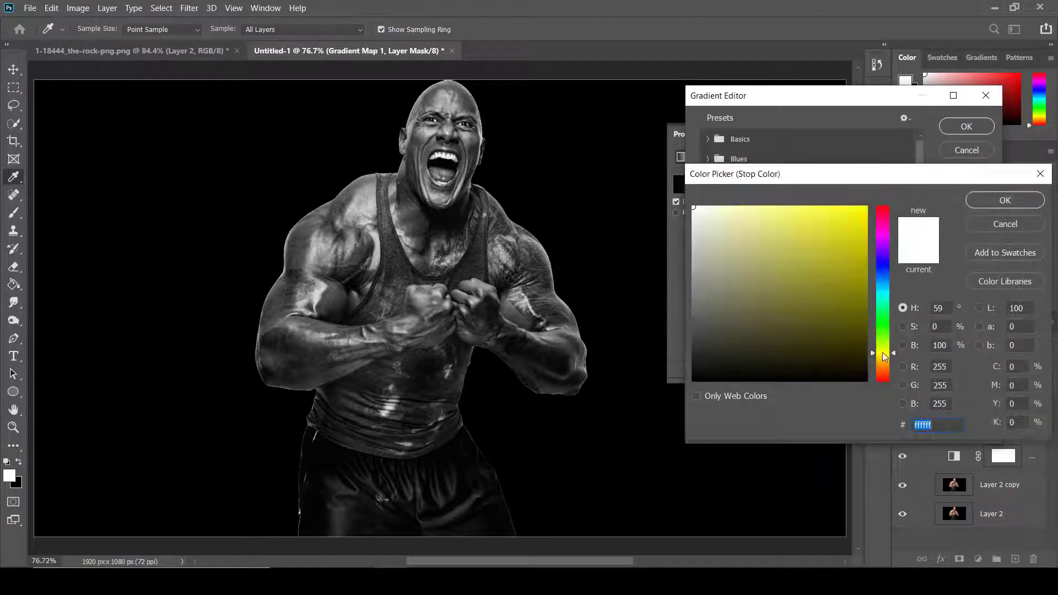
type("c7c504")
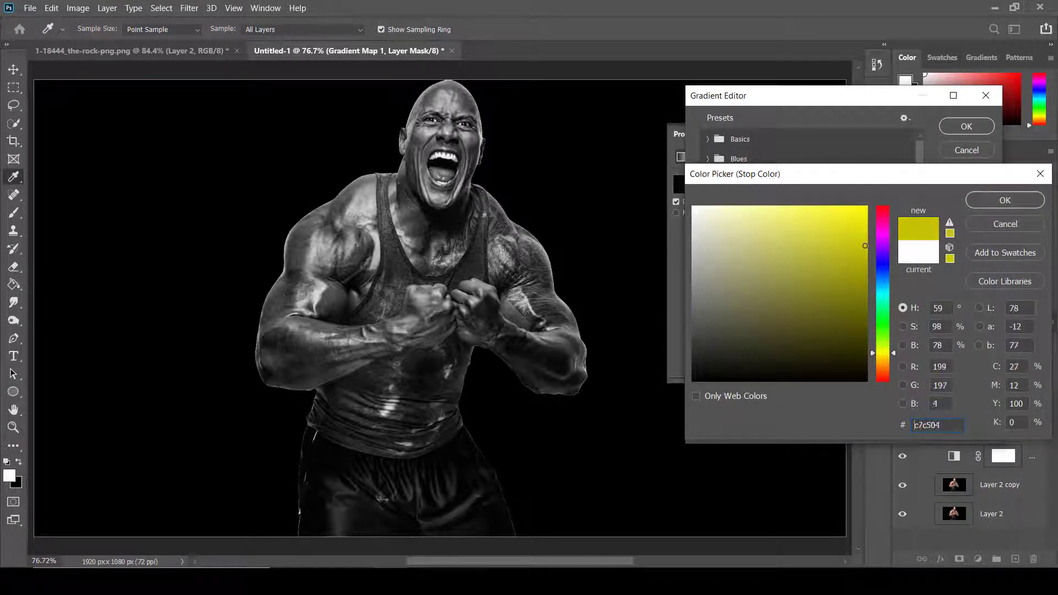
left_click_drag(863, 252, 856, 262)
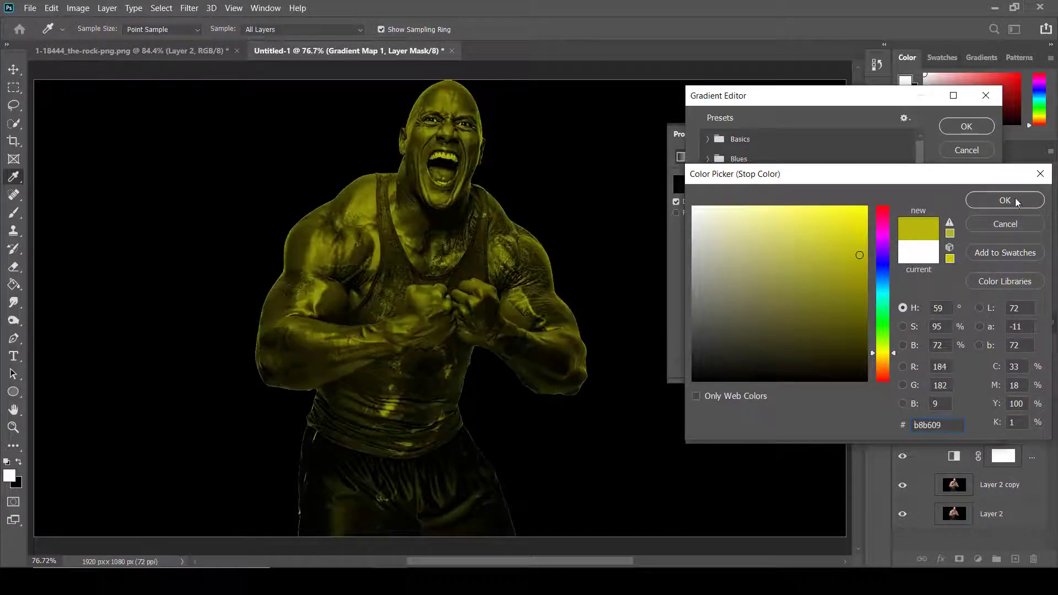
left_click(1014, 200)
Step: Refine the gradient's end stop to a brighter golden yellow with a hue of 56° and apply the gradient
left_click(768, 406)
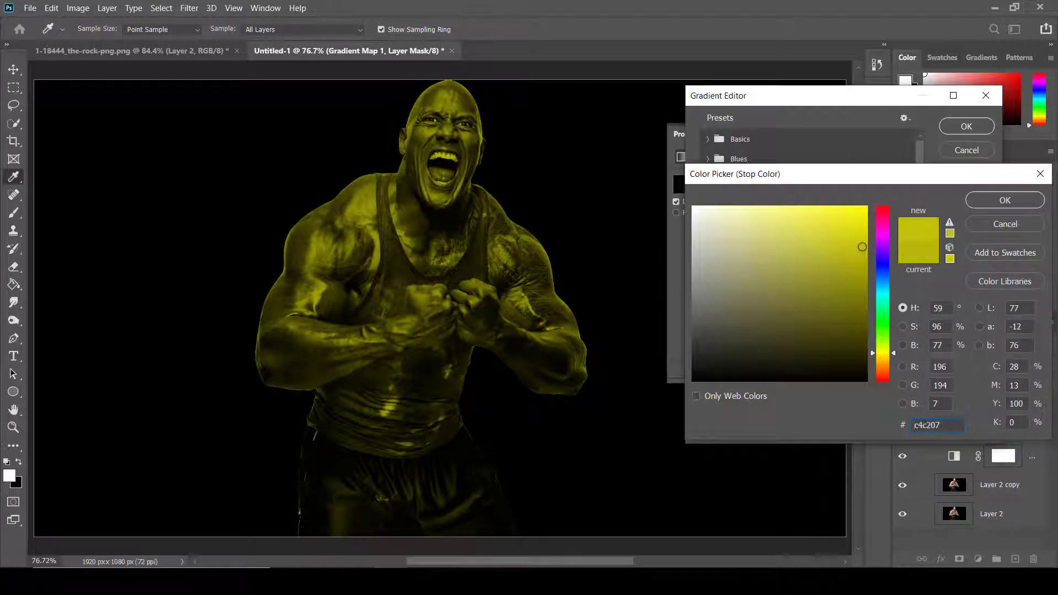
left_click_drag(861, 247, 864, 217)
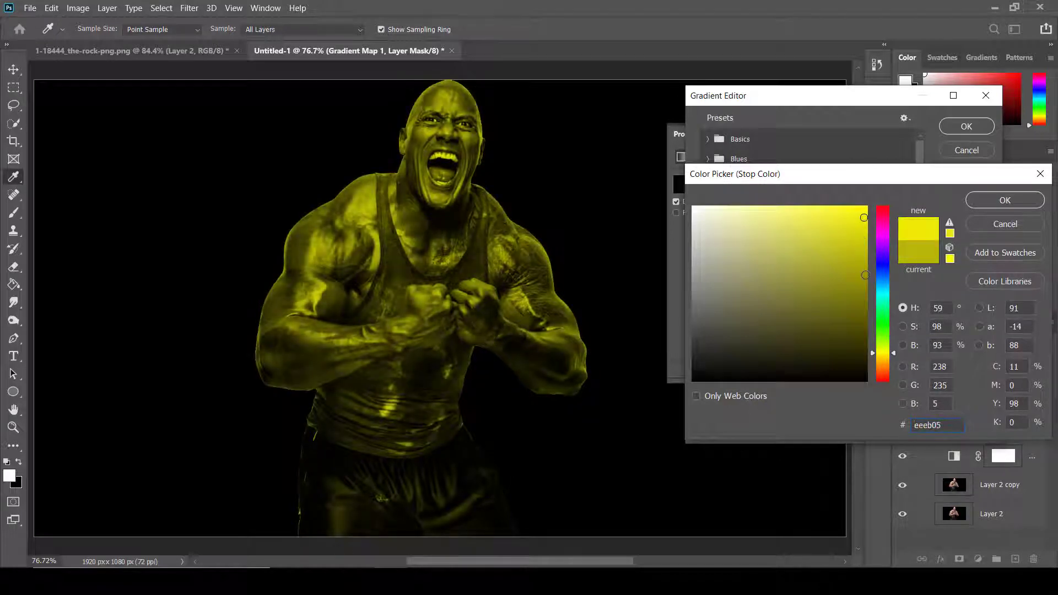
left_click_drag(885, 354, 884, 354)
mouse_move(854, 299)
left_mouse_down()
mouse_move(861, 260)
mouse_move(839, 261)
left_mouse_up()
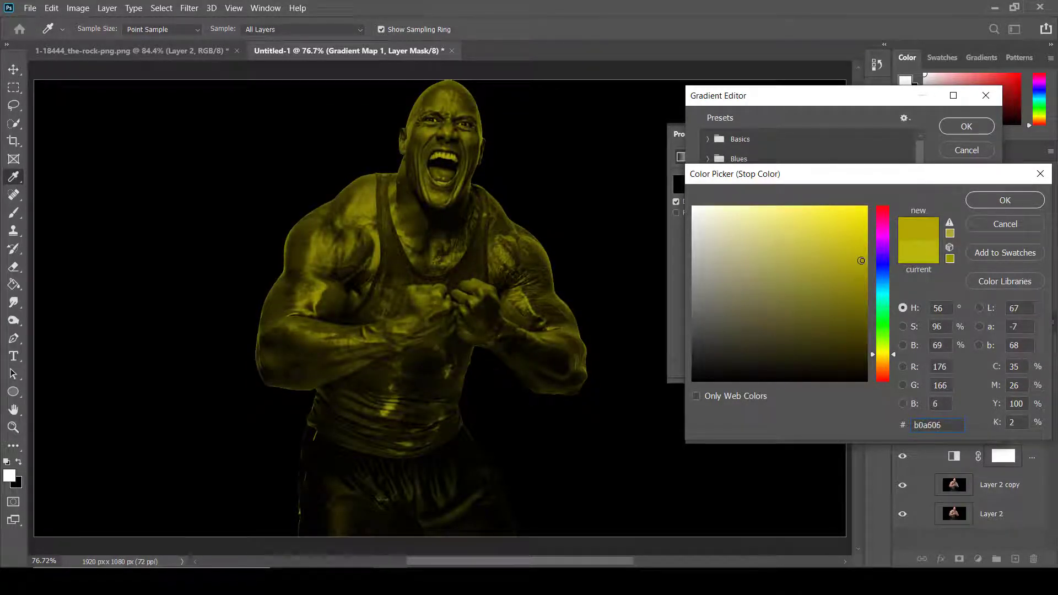
left_click_drag(880, 349, 880, 354)
left_click(861, 247)
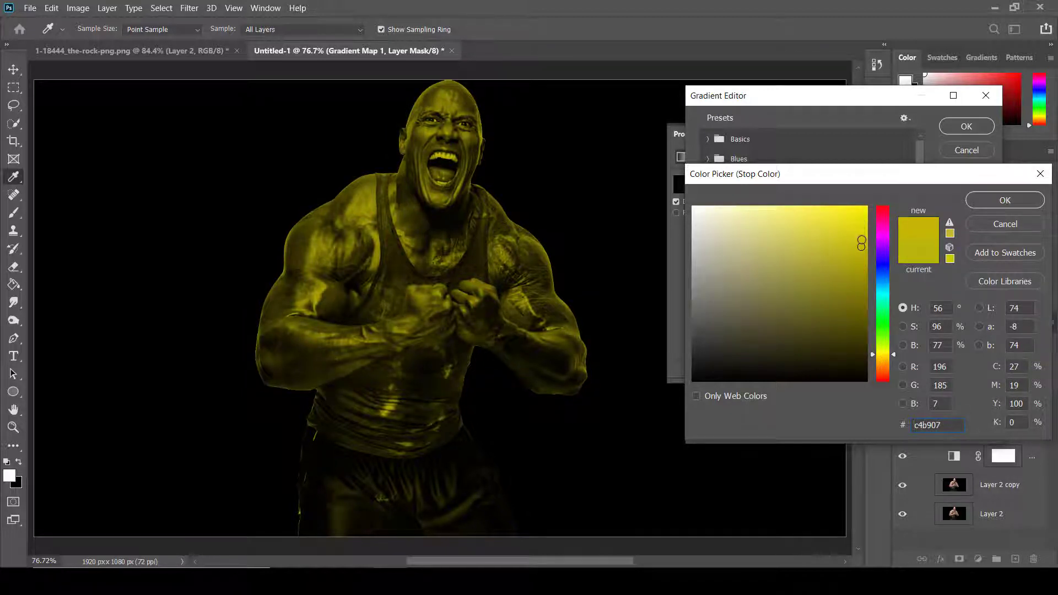
left_click(861, 240)
left_click(1002, 202)
left_click(964, 128)
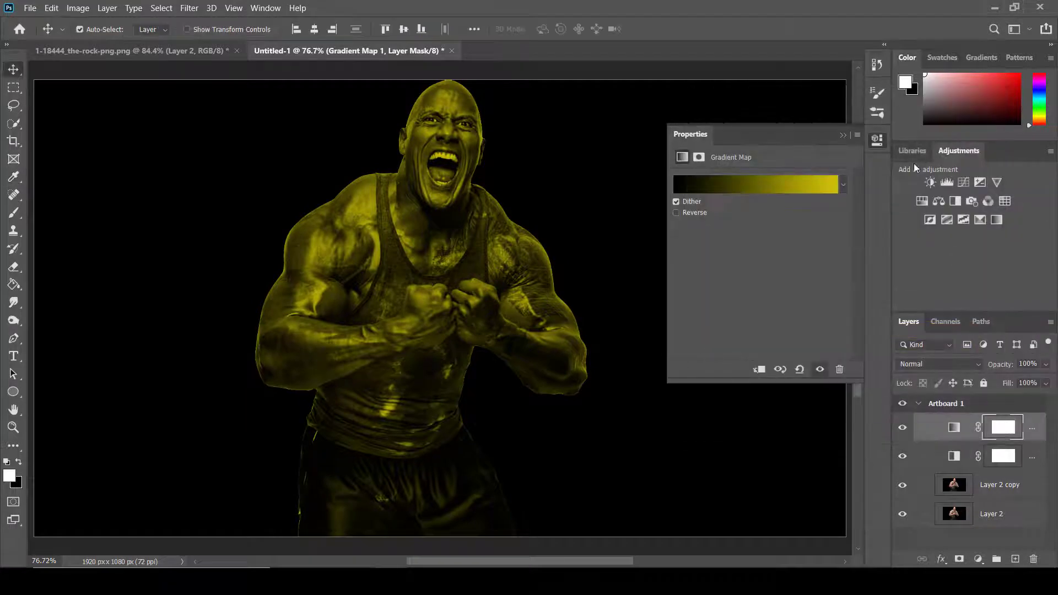
Step: Shift the yellow colour stop of the Gradient Map's gradient to location 92%
left_click(843, 185)
left_click(824, 185)
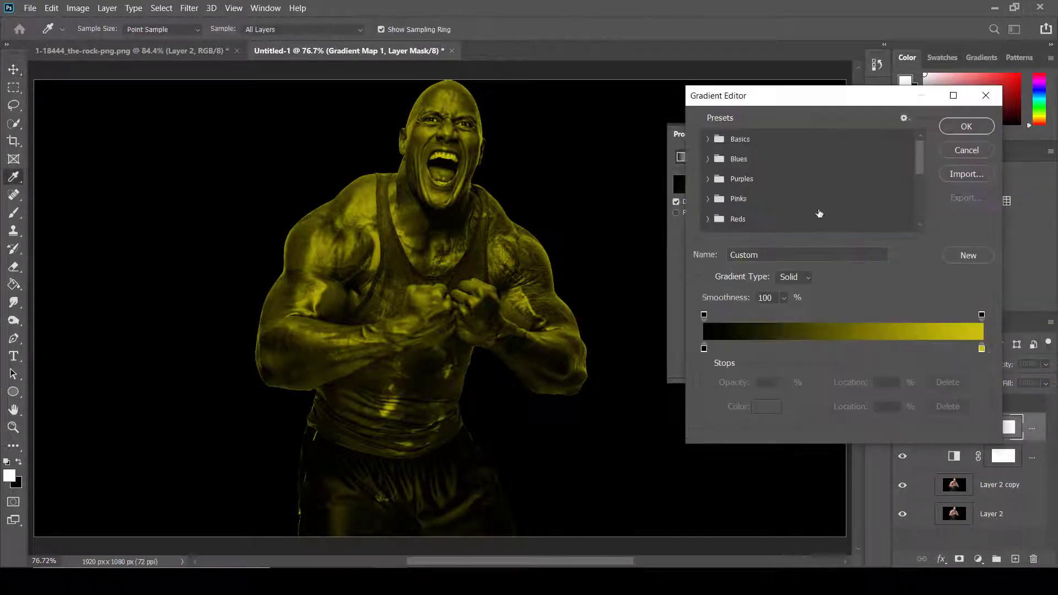
left_click_drag(982, 349, 955, 350)
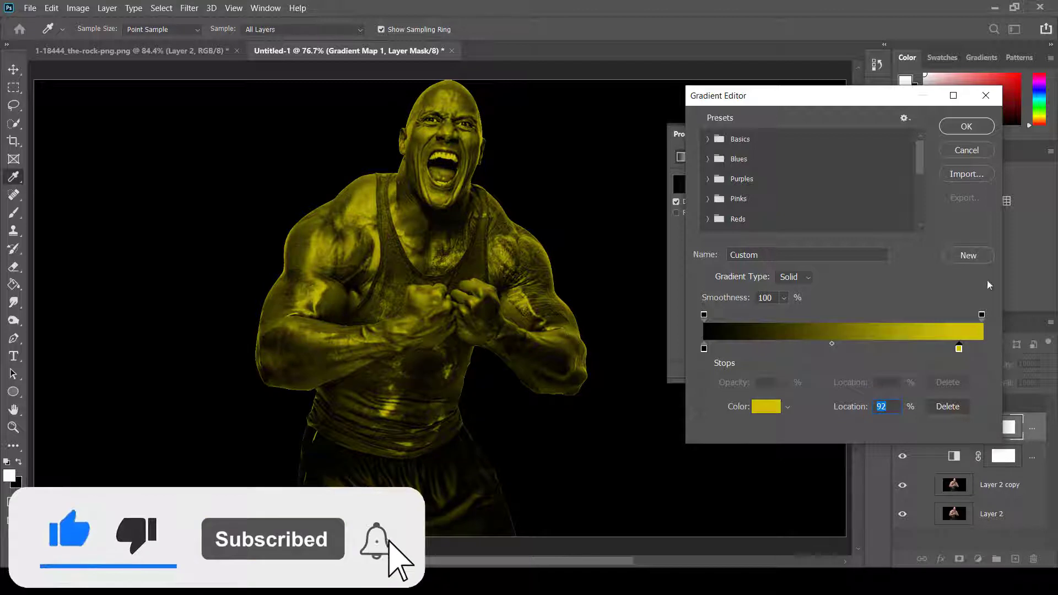
left_click(955, 130)
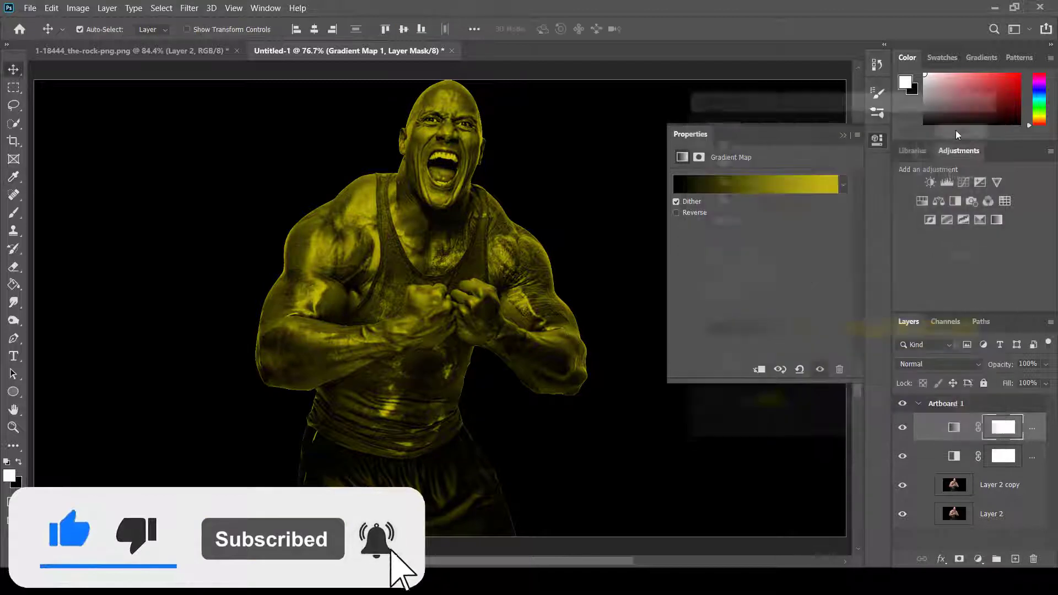
Step: Collapse the adjustment's properties and set the Gradient Map layer's blend mode to Hard Light
left_click(841, 134)
left_click(953, 364)
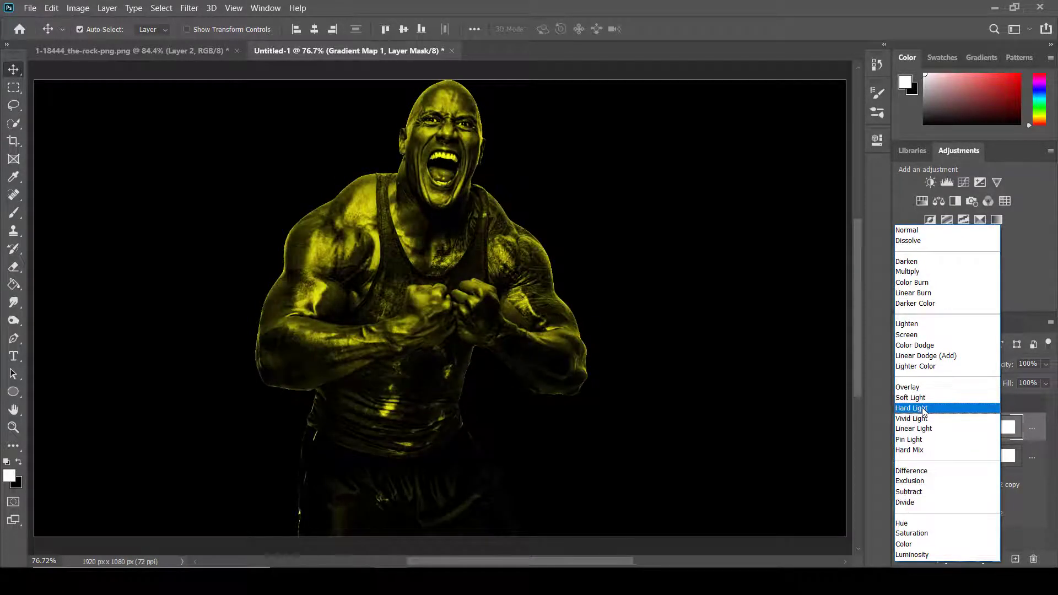
left_click(924, 409)
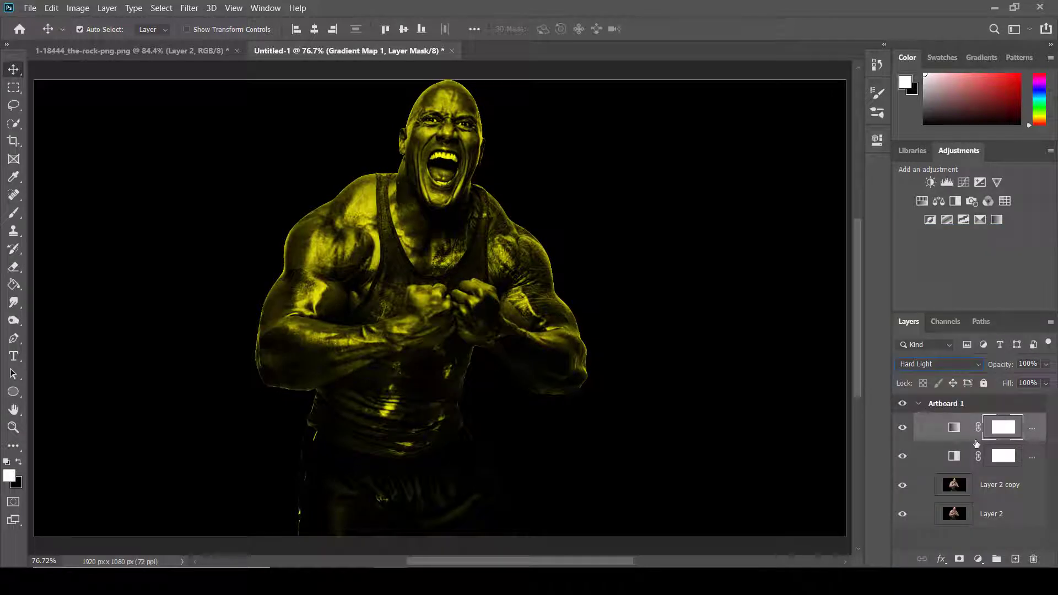
Step: Group both adjustment layers with Layer 2 copy, and add a black mask that hides the whole group
left_click(953, 427)
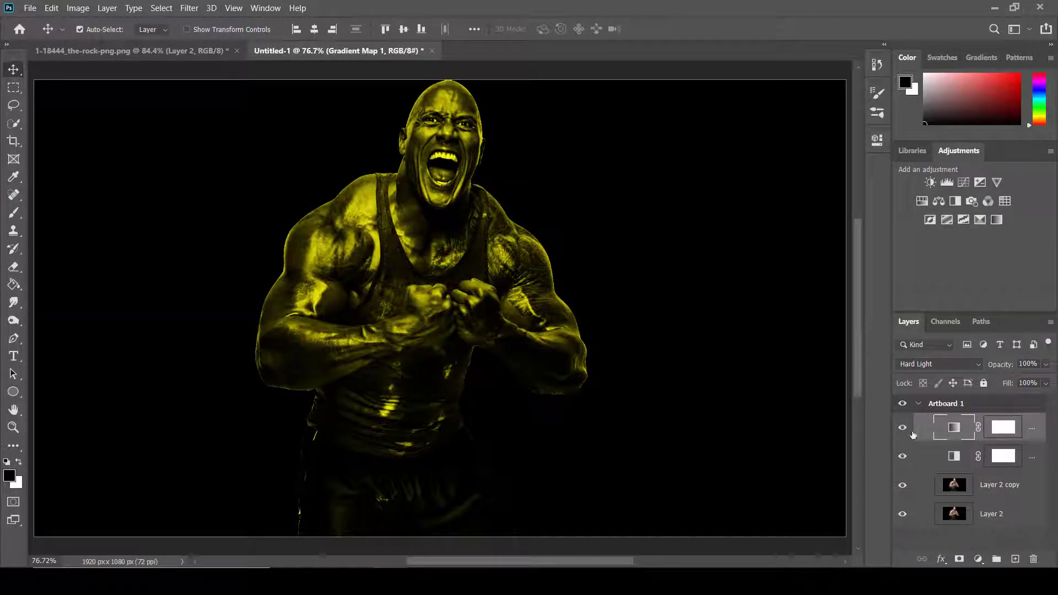
key("ctrl+g")
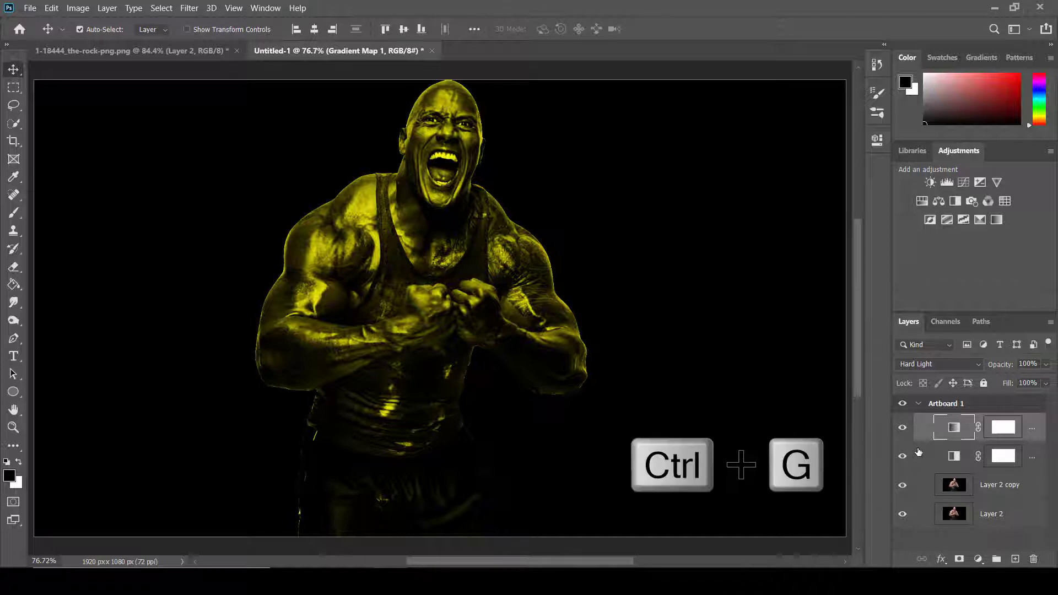
left_click(930, 466, "shift")
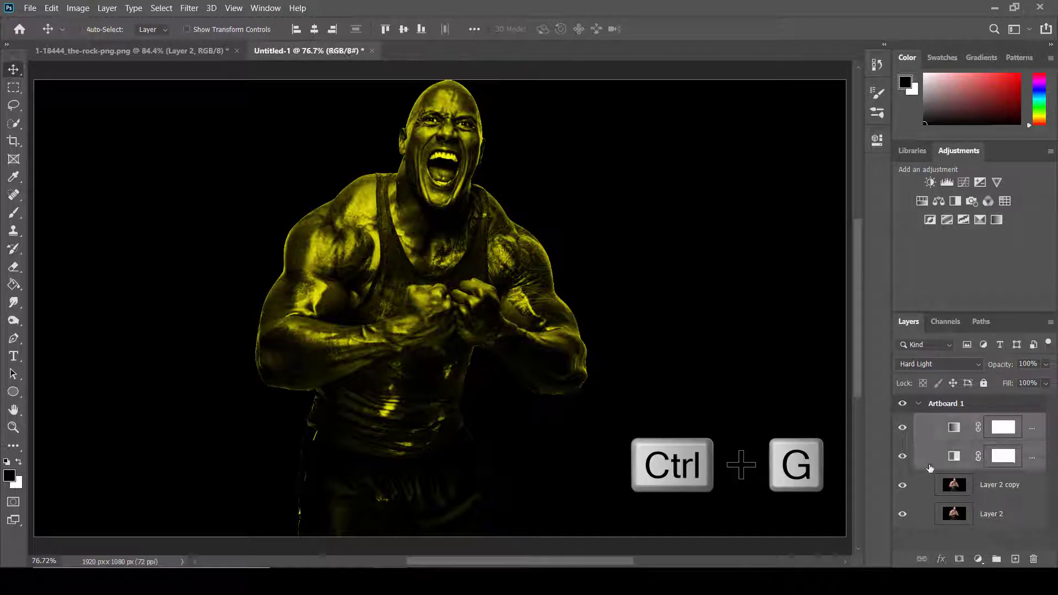
left_click(929, 487, "shift")
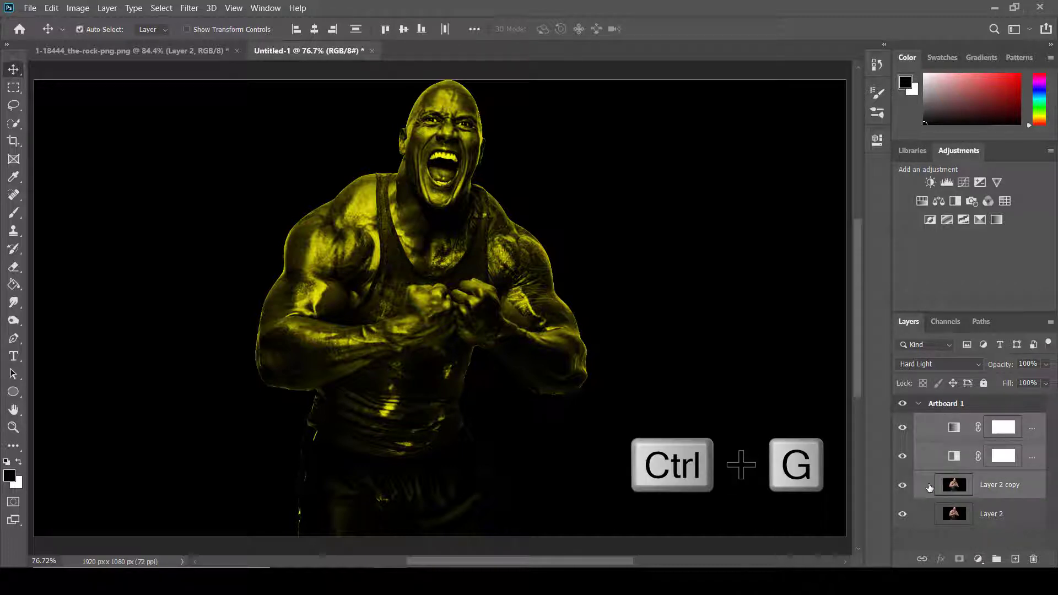
key("ctrl+g")
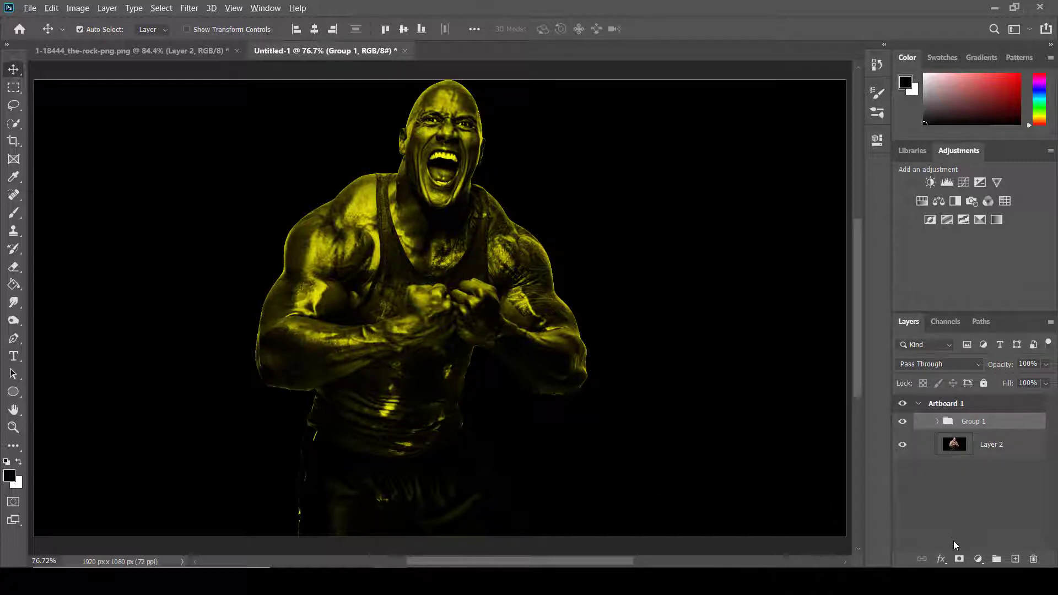
left_click(959, 559, "alt")
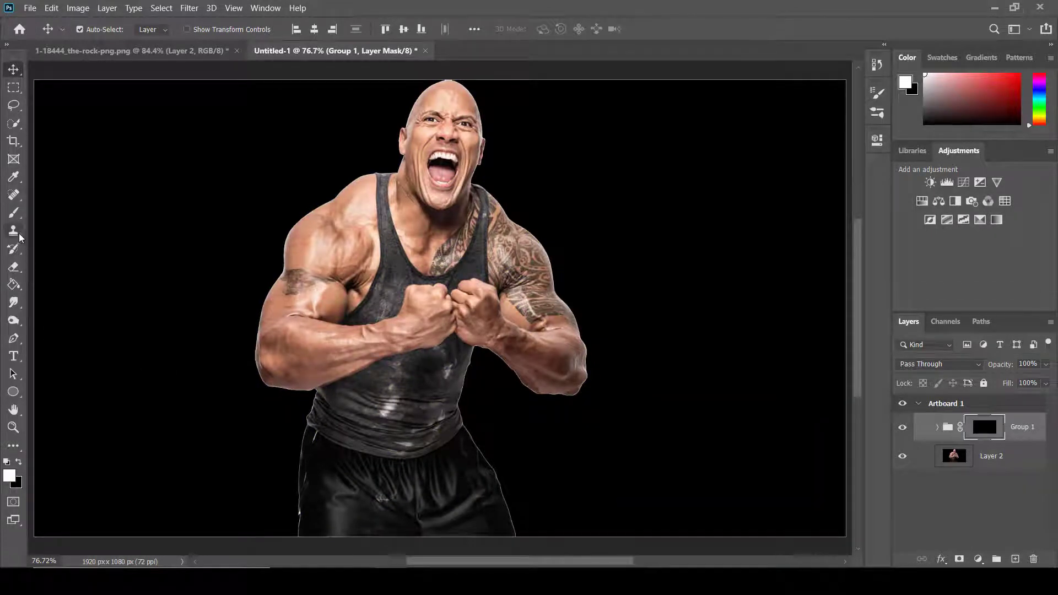
Step: Paint white on the group's mask with the Brush tool over the man's right arm, from the outer shoulder along the forearm to the fist
left_click(13, 217)
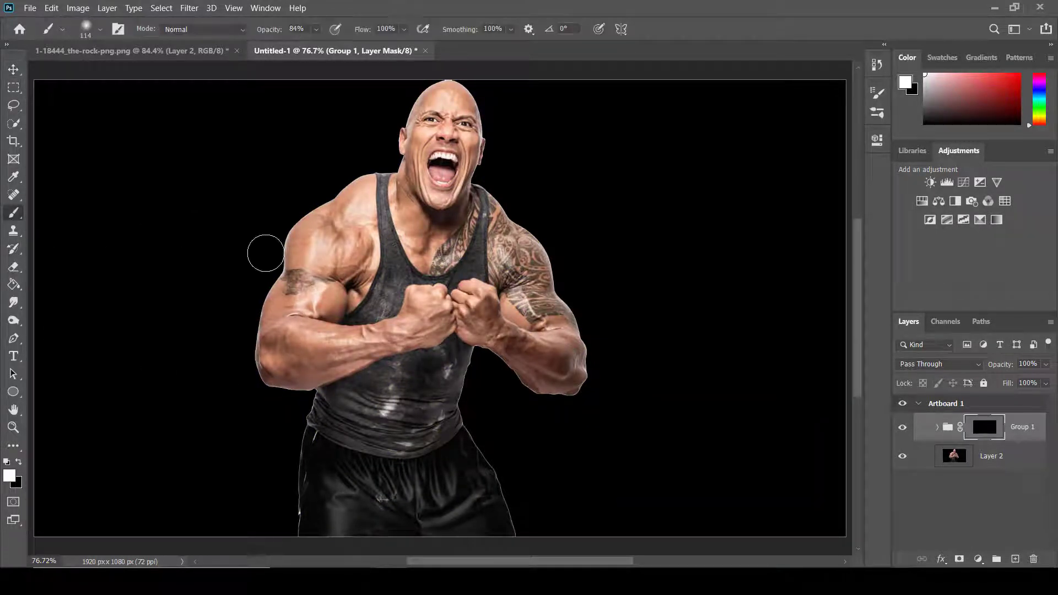
mouse_move(333, 244)
left_mouse_down()
mouse_move(314, 262)
mouse_move(322, 243)
mouse_move(308, 232)
mouse_move(302, 243)
mouse_move(306, 264)
mouse_move(276, 335)
mouse_move(275, 369)
mouse_move(289, 372)
left_mouse_up()
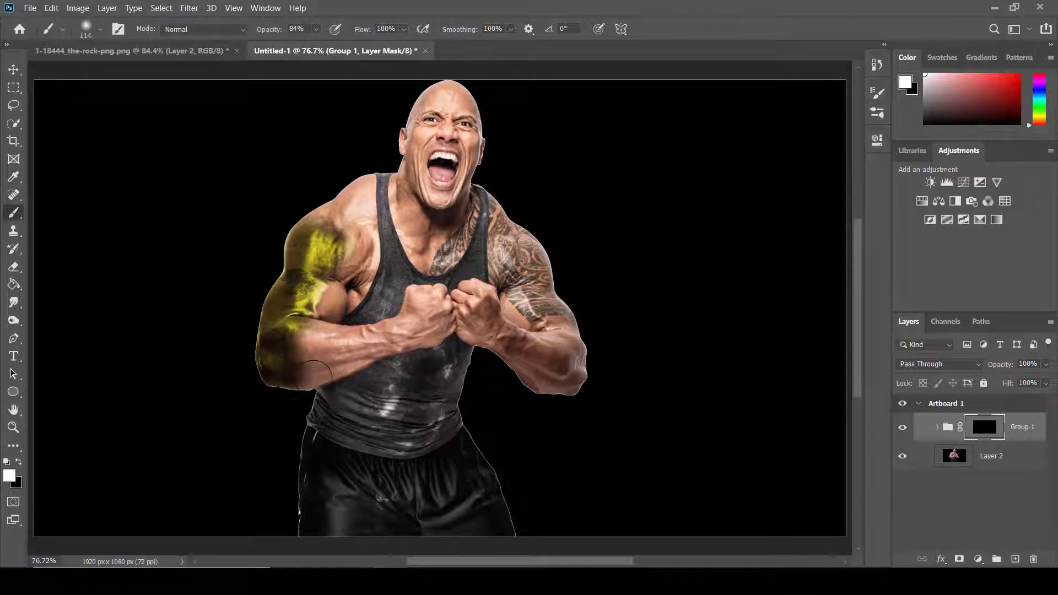
mouse_move(314, 374)
left_mouse_down()
mouse_move(353, 356)
mouse_move(309, 345)
mouse_move(394, 332)
mouse_move(341, 361)
mouse_move(393, 343)
mouse_move(421, 326)
mouse_move(418, 302)
mouse_move(428, 299)
left_mouse_up()
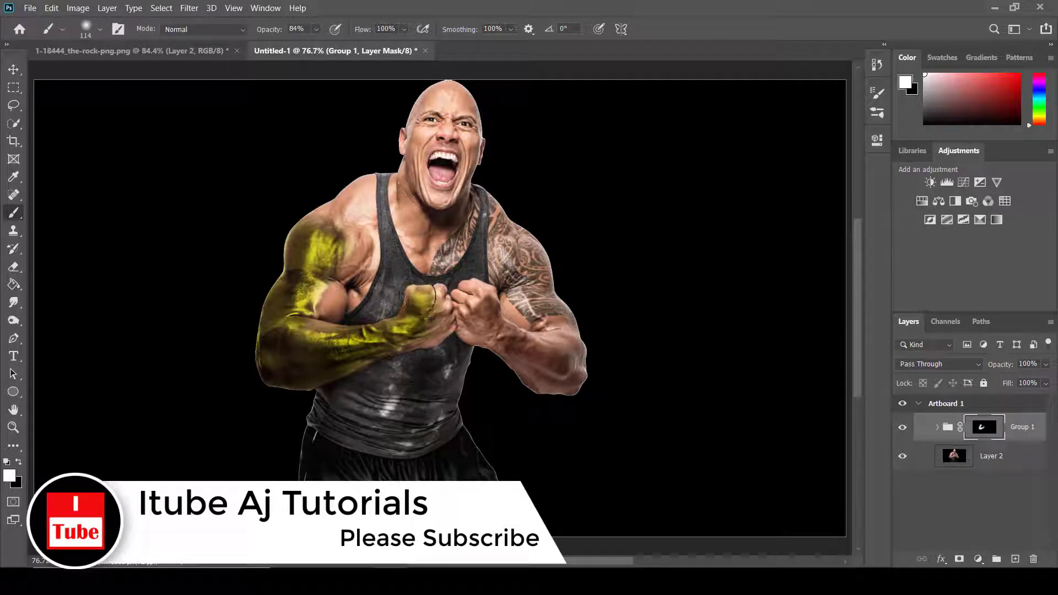
Step: Set a 72 px brush at 100% opacity and paint white on the group's mask over both fists and the man's right inner upper arm
scroll(417, 302, "up", 5)
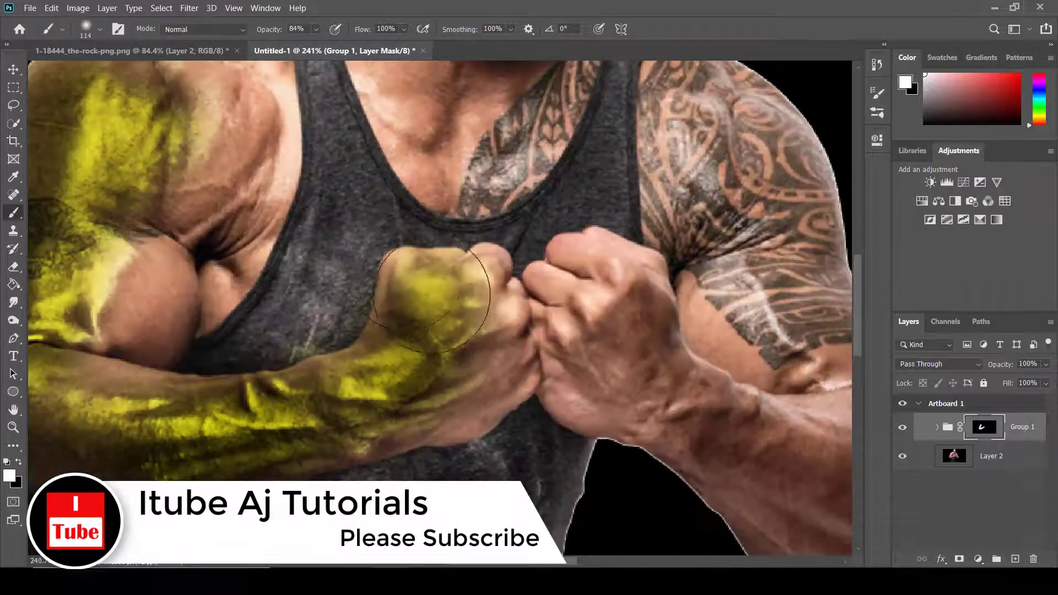
right_click(418, 307)
key("Escape")
mouse_move(406, 296)
left_mouse_down()
mouse_move(435, 281)
mouse_move(488, 293)
mouse_move(515, 374)
mouse_move(369, 438)
left_mouse_up()
mouse_move(89, 384)
left_mouse_down()
mouse_move(172, 411)
mouse_move(114, 335)
mouse_move(165, 291)
mouse_move(151, 265)
mouse_move(189, 303)
mouse_move(233, 244)
mouse_move(195, 302)
mouse_move(244, 144)
mouse_move(193, 189)
mouse_move(182, 326)
mouse_move(255, 189)
mouse_move(251, 166)
mouse_move(159, 200)
left_mouse_up()
mouse_move(418, 309)
left_mouse_down()
mouse_move(396, 360)
mouse_move(415, 402)
mouse_move(463, 405)
mouse_move(577, 316)
mouse_move(565, 288)
mouse_move(579, 282)
mouse_move(549, 301)
mouse_move(584, 281)
left_mouse_up()
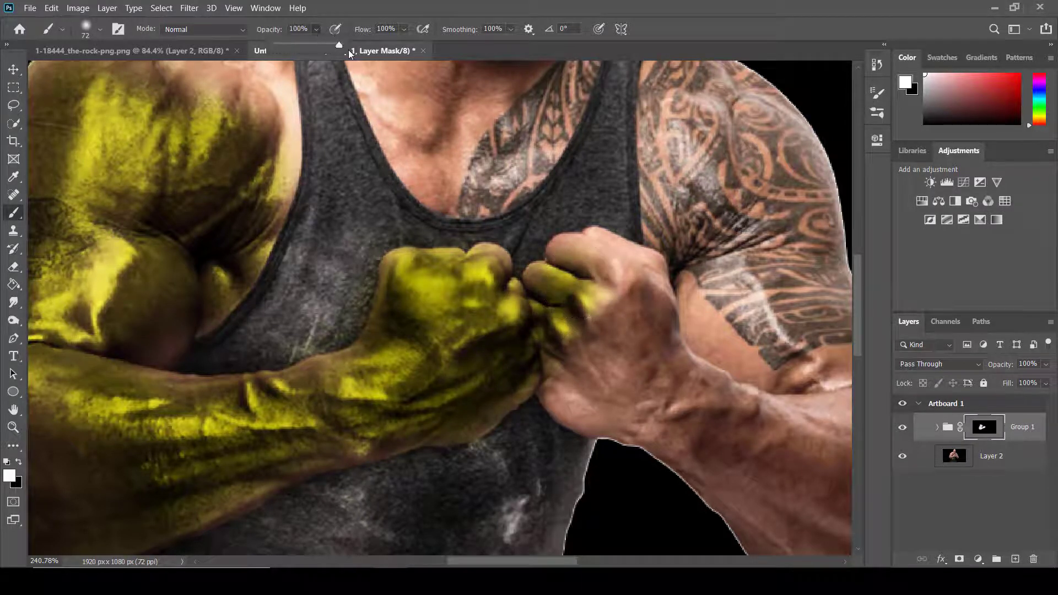
mouse_move(584, 245)
left_mouse_down()
mouse_move(606, 308)
mouse_move(601, 352)
mouse_move(650, 408)
mouse_move(666, 331)
mouse_move(595, 259)
mouse_move(557, 276)
left_mouse_up()
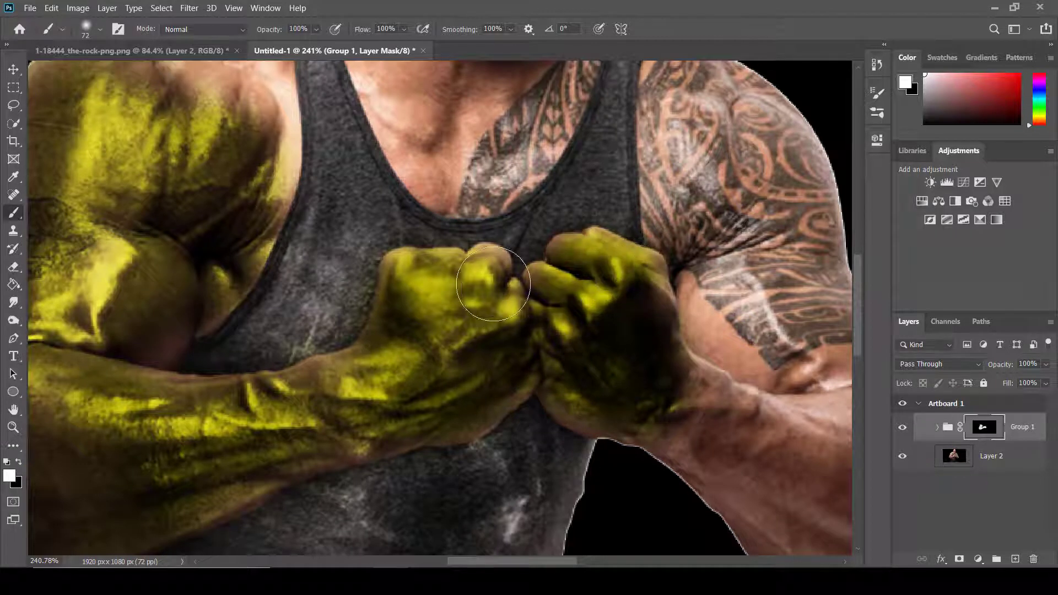
left_click_drag(493, 284, 460, 309)
Step: Paint white on the mask over the man's left arm, from the wrist along the forearm and elbow to the tattooed shoulder
mouse_move(629, 419)
left_mouse_down()
mouse_move(700, 450)
mouse_move(652, 408)
mouse_move(728, 413)
mouse_move(803, 461)
left_mouse_up()
scroll(764, 451, "right", 1)
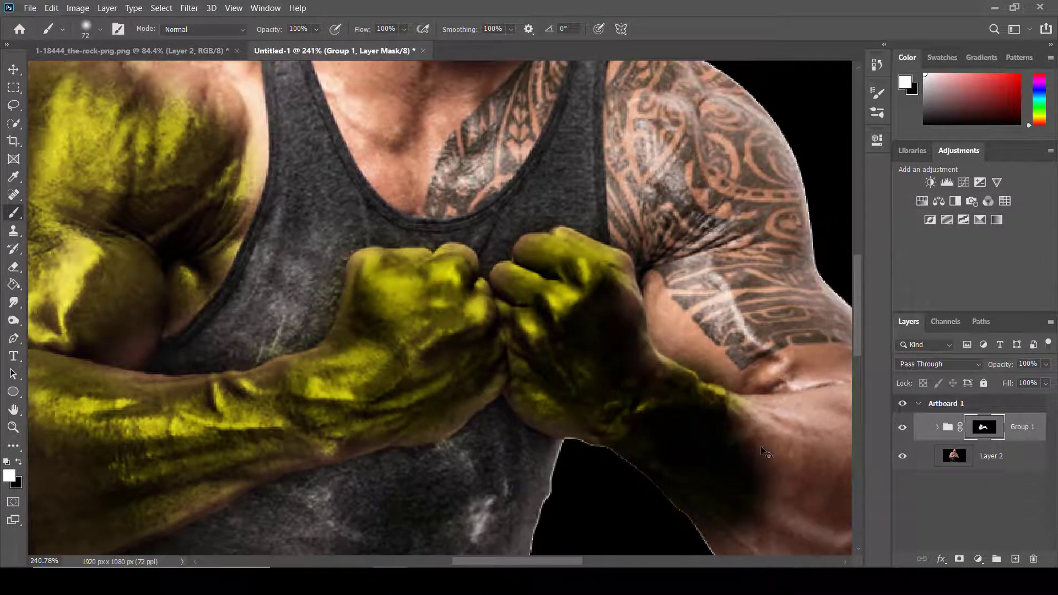
scroll(764, 451, "down", 5)
mouse_move(720, 491)
left_mouse_down()
mouse_move(810, 525)
mouse_move(831, 475)
mouse_move(813, 417)
mouse_move(748, 415)
mouse_move(744, 369)
mouse_move(804, 397)
mouse_move(811, 493)
mouse_move(710, 480)
left_mouse_up()
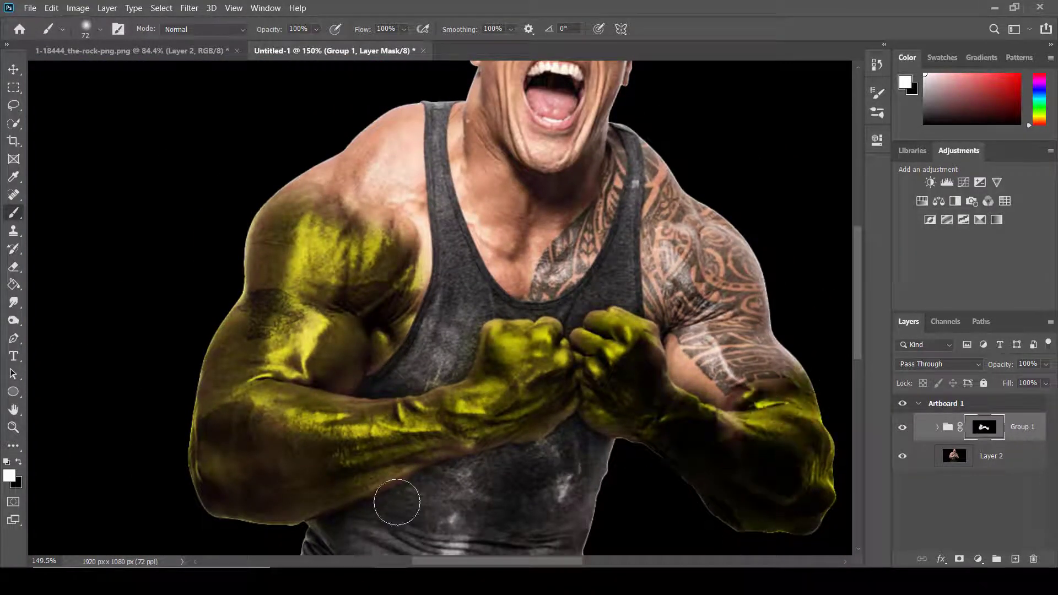
mouse_move(718, 425)
left_mouse_down()
mouse_move(691, 344)
mouse_move(696, 390)
mouse_move(687, 327)
mouse_move(746, 304)
mouse_move(801, 388)
mouse_move(742, 251)
mouse_move(689, 270)
mouse_move(688, 346)
mouse_move(669, 281)
mouse_move(671, 254)
mouse_move(694, 252)
mouse_move(673, 158)
mouse_move(691, 264)
left_mouse_up()
Step: Fill in the mask over the man's right shoulder, outer arm and armpit creases with white brush strokes
mouse_move(353, 155)
left_mouse_down()
mouse_move(319, 172)
mouse_move(220, 325)
mouse_move(190, 430)
left_mouse_up()
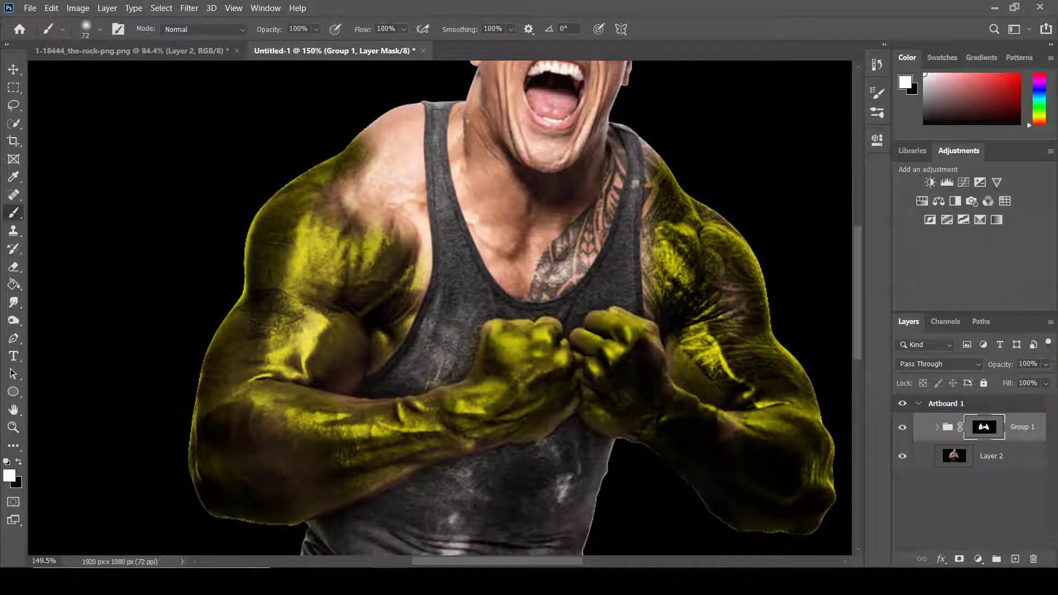
mouse_move(259, 419)
left_mouse_down()
mouse_move(322, 173)
mouse_move(370, 130)
mouse_move(343, 206)
mouse_move(412, 266)
mouse_move(396, 108)
left_mouse_up()
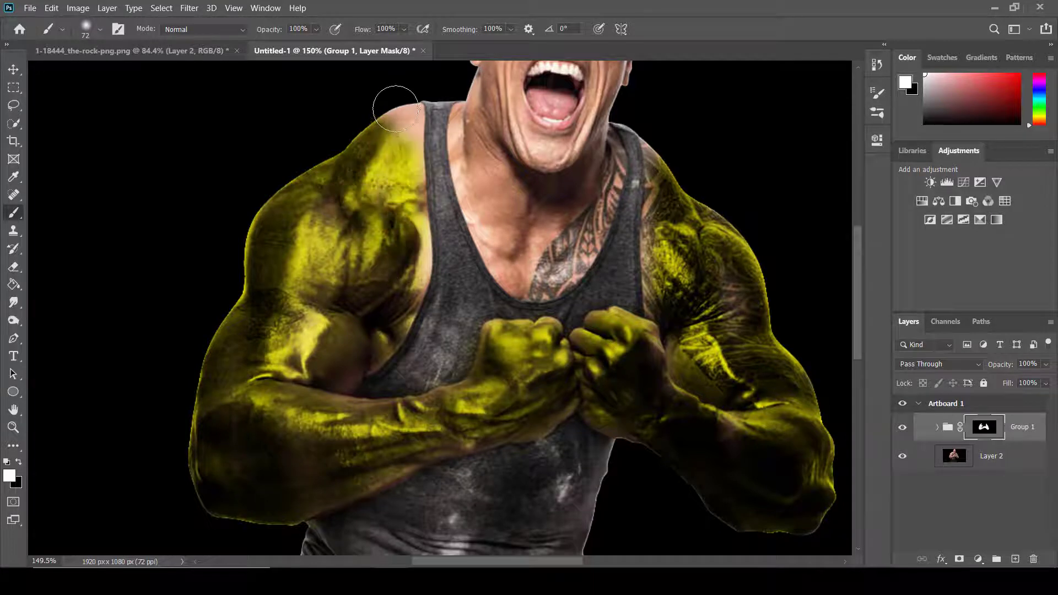
scroll(349, 286, "up", 5)
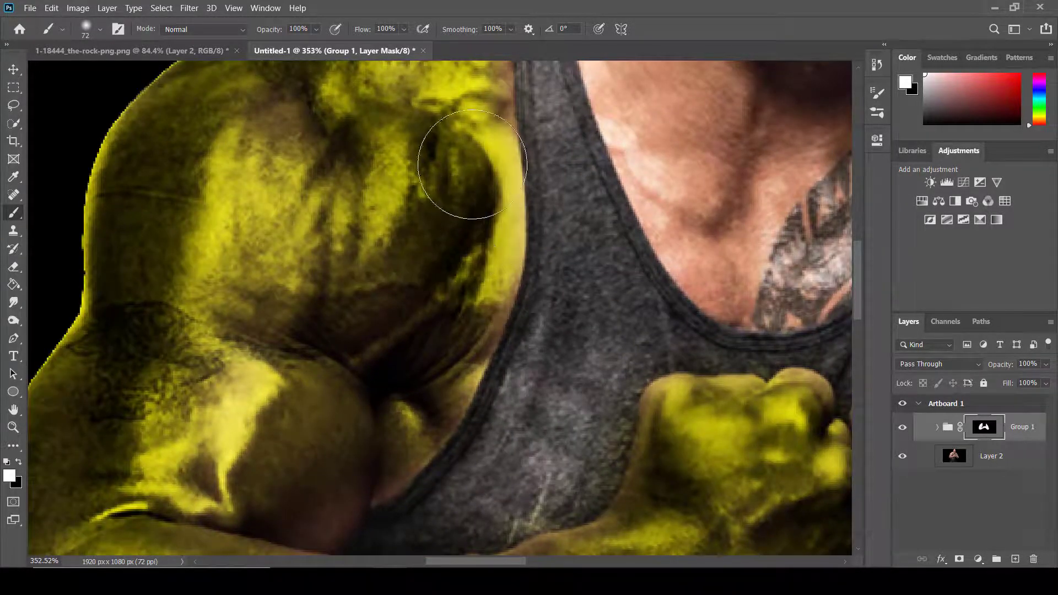
mouse_move(472, 164)
left_mouse_down()
mouse_move(440, 329)
mouse_move(368, 434)
mouse_move(291, 484)
mouse_move(293, 499)
mouse_move(341, 463)
mouse_move(415, 307)
left_mouse_up()
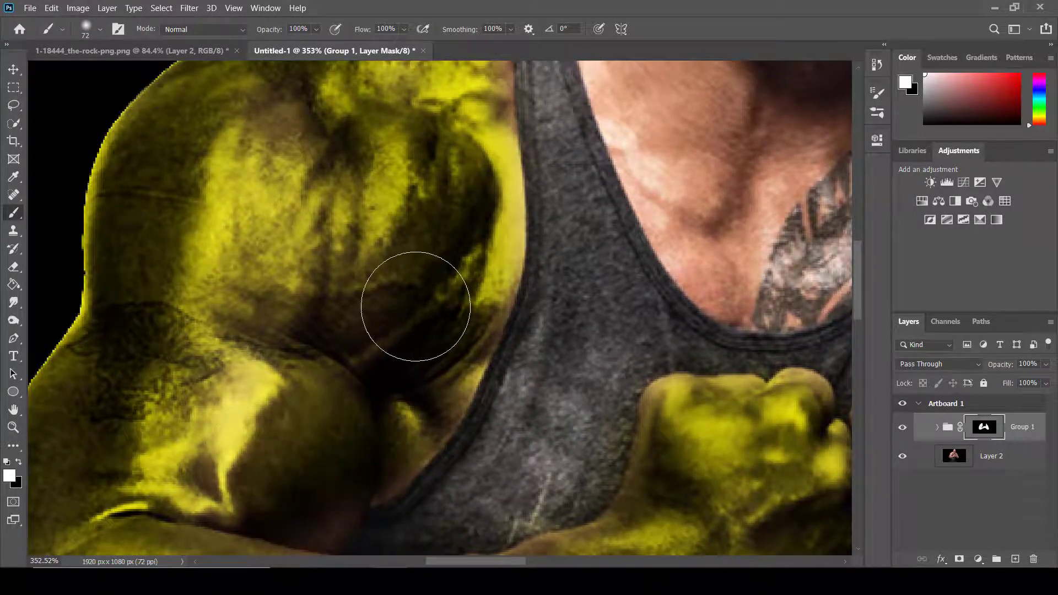
scroll(415, 306, "down", 3)
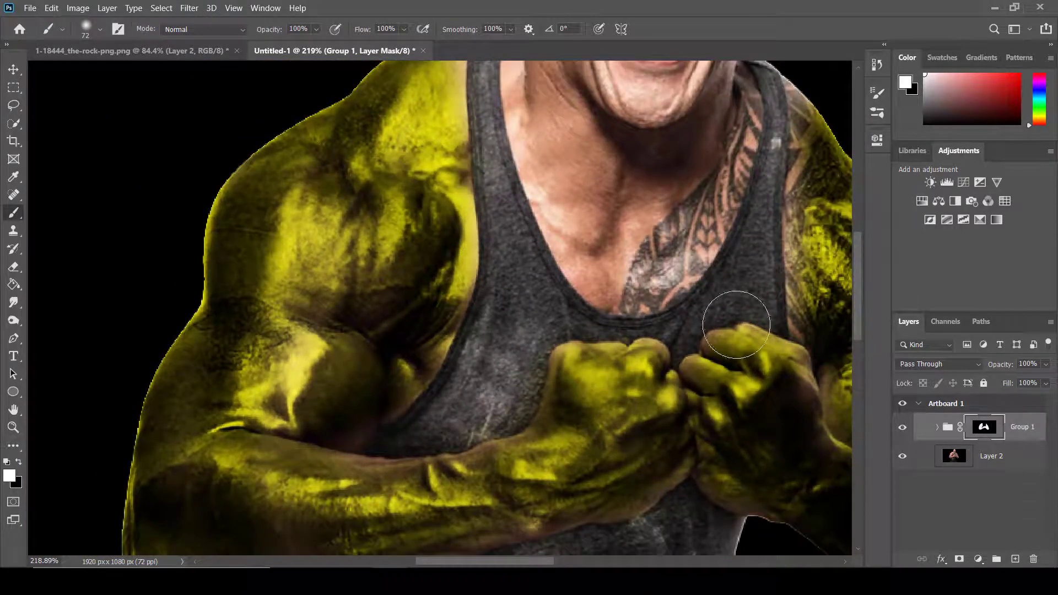
Step: Touch up the mask in white on the left fist and on the tops of both shoulders up to the tank top straps
mouse_move(736, 325)
left_mouse_down()
mouse_move(829, 273)
mouse_move(822, 304)
mouse_move(823, 118)
left_mouse_up()
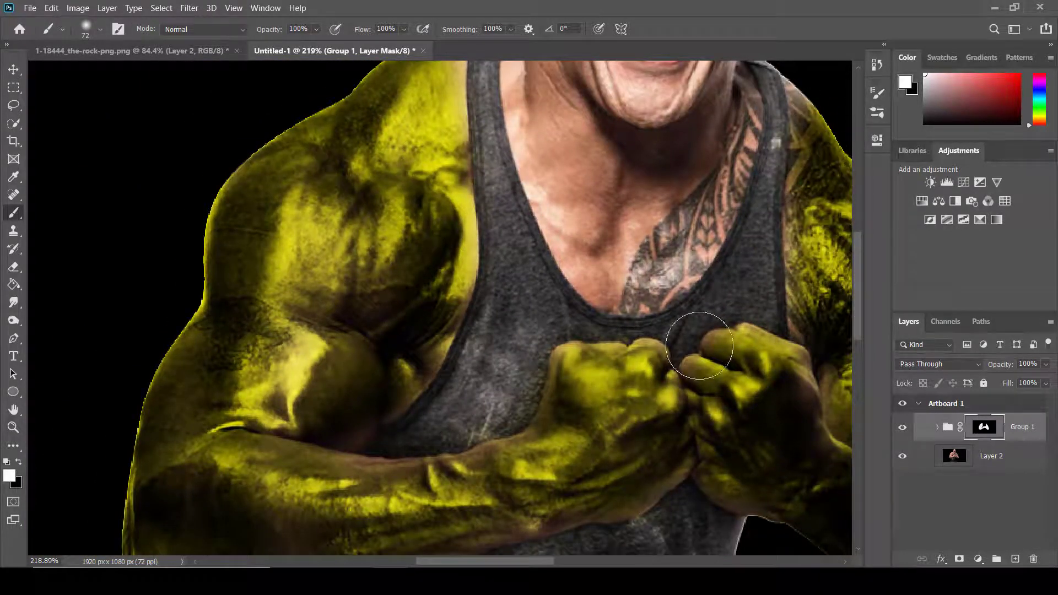
scroll(777, 166, "down", 2)
scroll(793, 122, "up", 4)
scroll(798, 127, "down", 1)
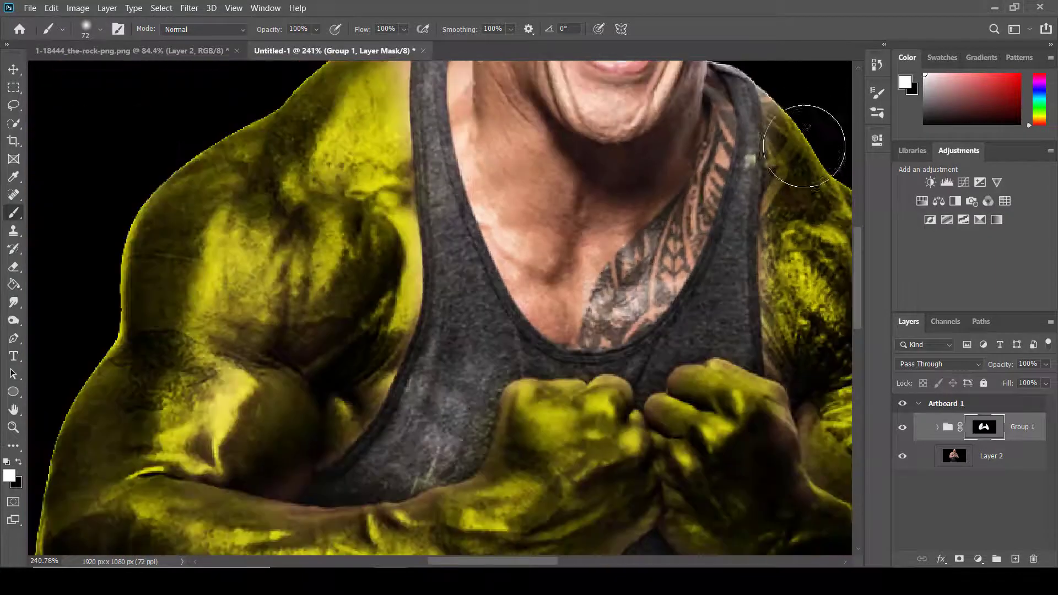
scroll(804, 146, "down", 4)
scroll(255, 142, "up", 4)
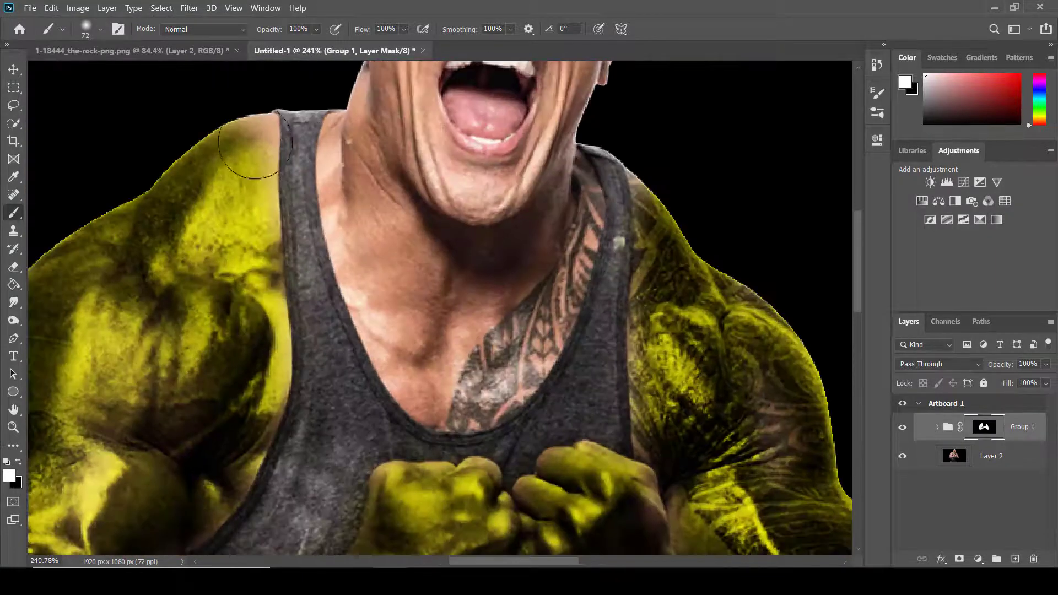
left_click_drag(255, 142, 219, 118)
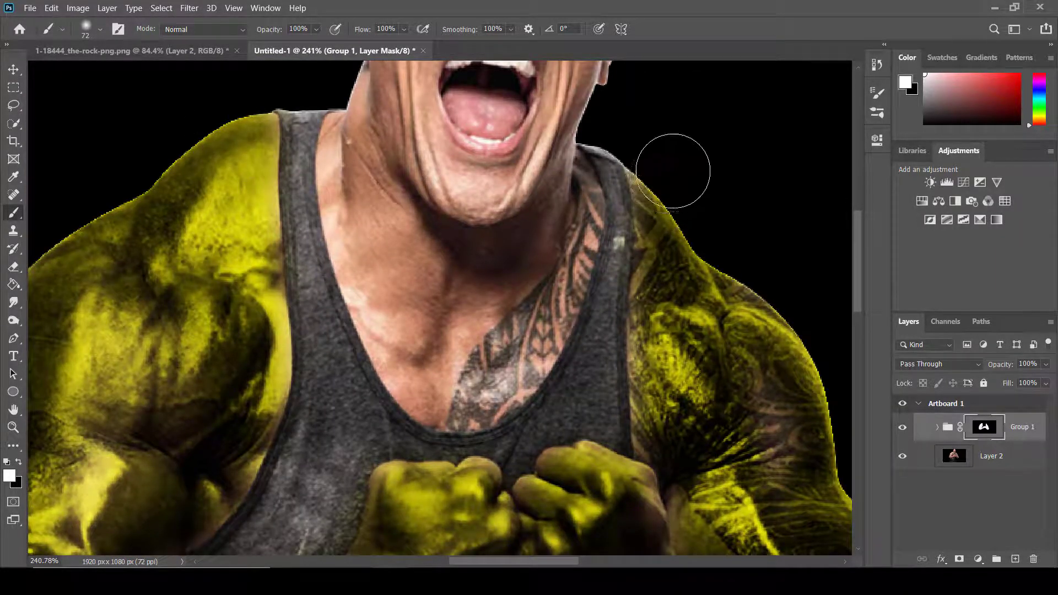
mouse_move(672, 171)
left_mouse_down()
mouse_move(670, 412)
mouse_move(708, 442)
left_mouse_up()
Step: Paint white on the mask over the man's neck, chin and upper chest down to the tank top's neckline
mouse_move(443, 298)
left_mouse_down()
mouse_move(439, 350)
mouse_move(392, 317)
mouse_move(489, 387)
mouse_move(540, 282)
mouse_move(510, 270)
mouse_move(439, 292)
mouse_move(375, 206)
mouse_move(365, 113)
mouse_move(357, 160)
mouse_move(372, 246)
mouse_move(413, 357)
mouse_move(445, 397)
mouse_move(499, 390)
mouse_move(521, 358)
mouse_move(562, 162)
mouse_move(419, 180)
mouse_move(391, 89)
left_mouse_up()
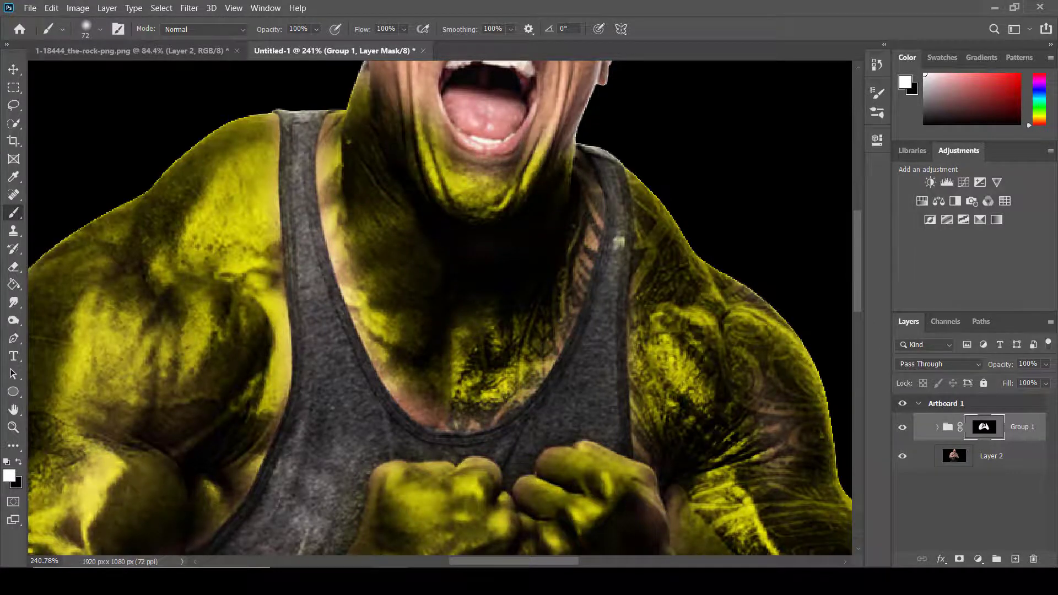
scroll(384, 407, "up", 3)
mouse_move(437, 377)
left_mouse_down()
mouse_move(474, 377)
mouse_move(430, 356)
mouse_move(482, 381)
mouse_move(522, 375)
left_mouse_up()
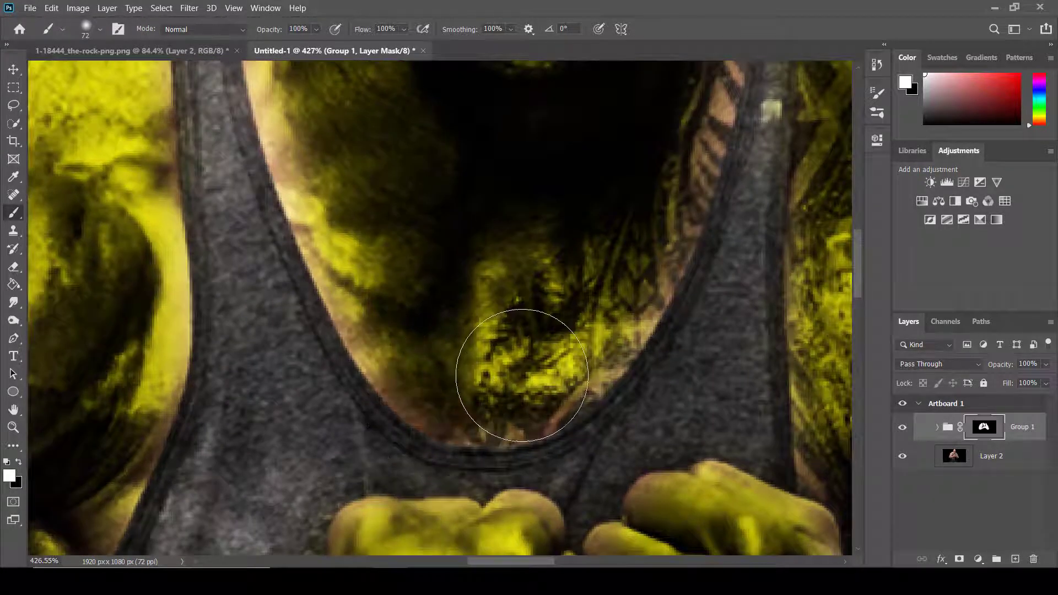
Step: Blend the chest edges along the neckline with white strokes, using brush opacities of 8% and 31%
left_click(317, 29)
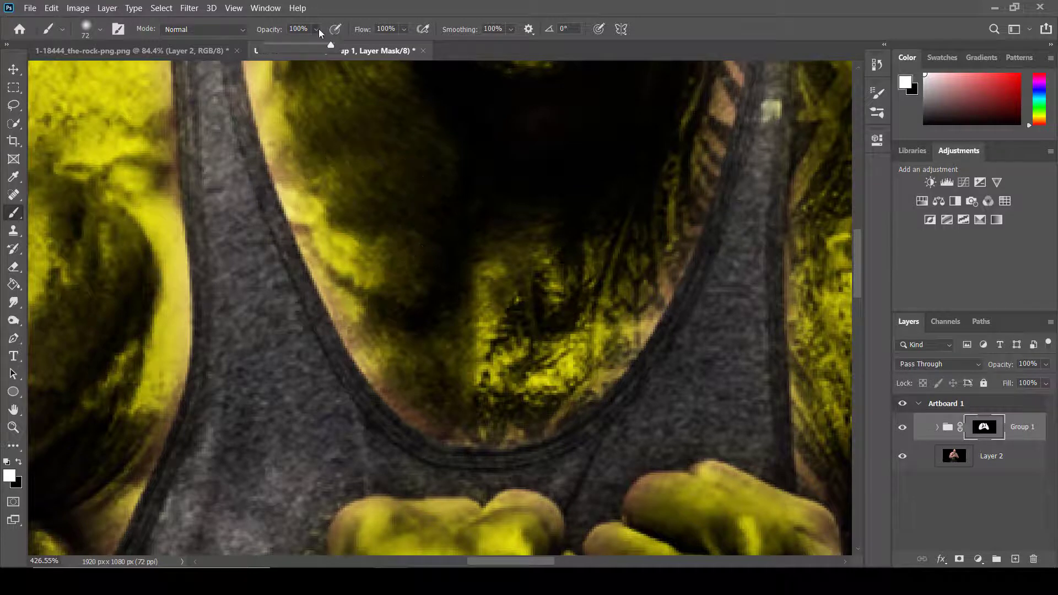
left_click_drag(331, 44, 282, 44)
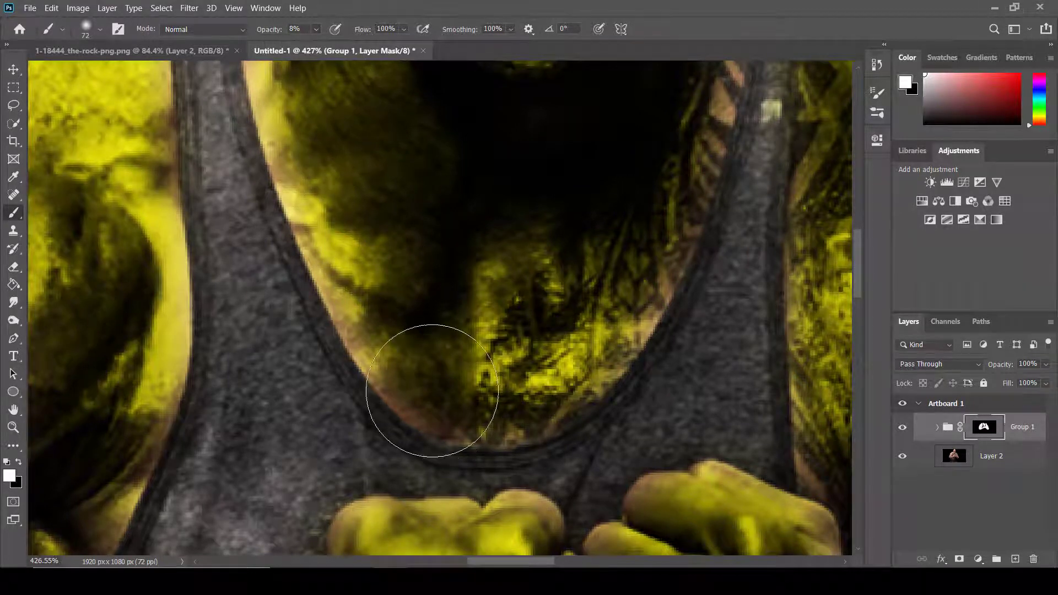
mouse_move(680, 137)
left_mouse_down()
mouse_move(574, 170)
mouse_move(669, 191)
mouse_move(658, 182)
mouse_move(668, 141)
mouse_move(668, 156)
mouse_move(690, 130)
mouse_move(671, 110)
left_mouse_up()
left_click(316, 29)
left_click(335, 44)
left_click(391, 292)
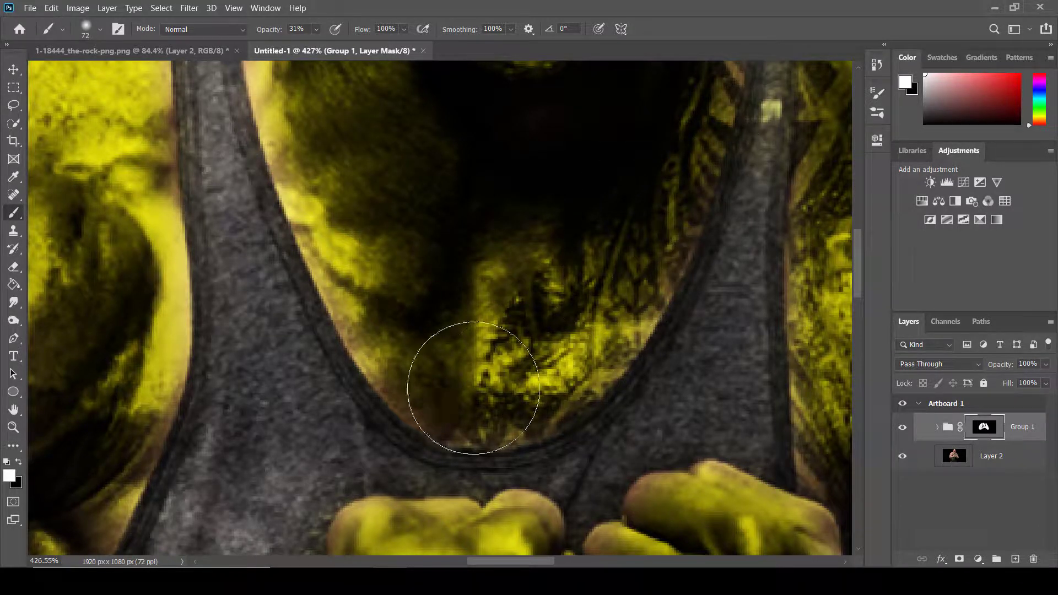
Step: Restore brush opacity to 100%, paint the jaw beside the right ear, and clean the tank top's right strap in black with a 19 px brush
scroll(401, 208, "down", 5)
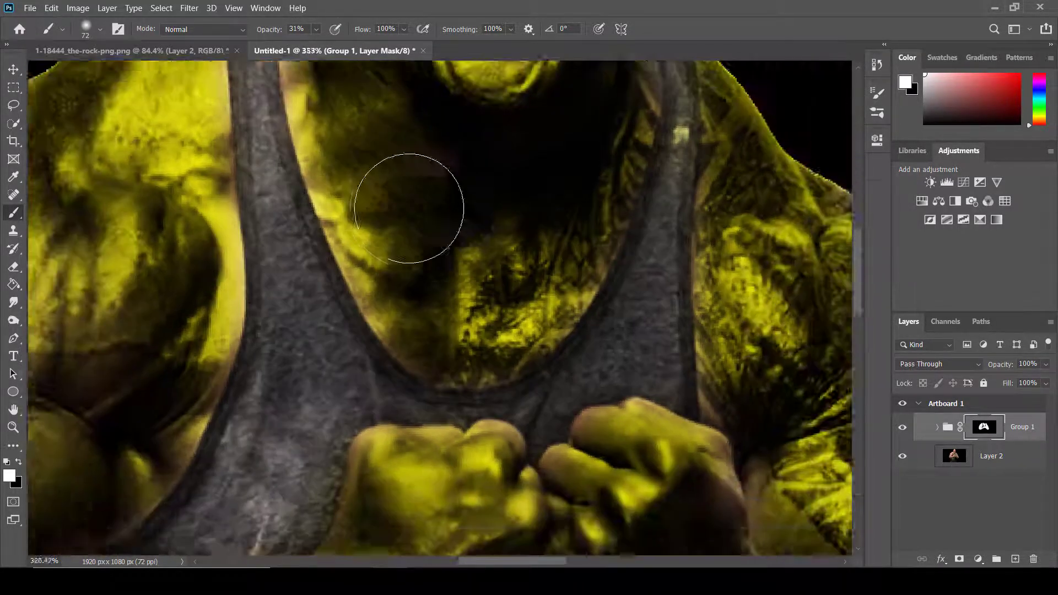
scroll(416, 138, "up", 6)
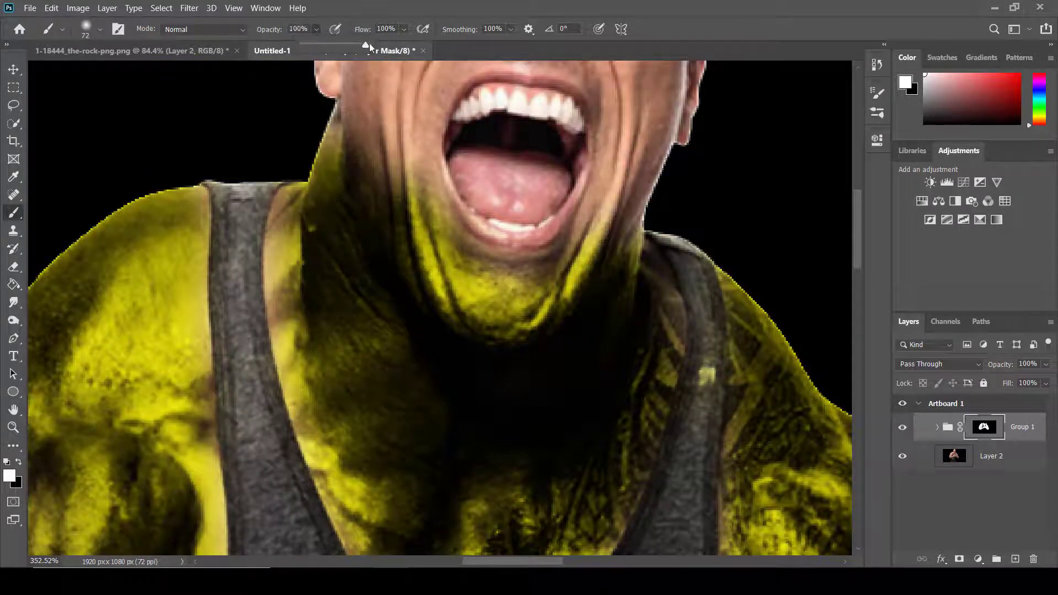
mouse_move(337, 272)
left_mouse_down()
mouse_move(348, 156)
mouse_move(372, 227)
left_mouse_up()
left_click(18, 462)
left_click_drag(237, 184, 187, 188)
mouse_move(237, 308)
left_mouse_down()
mouse_move(267, 458)
mouse_move(251, 265)
left_mouse_up()
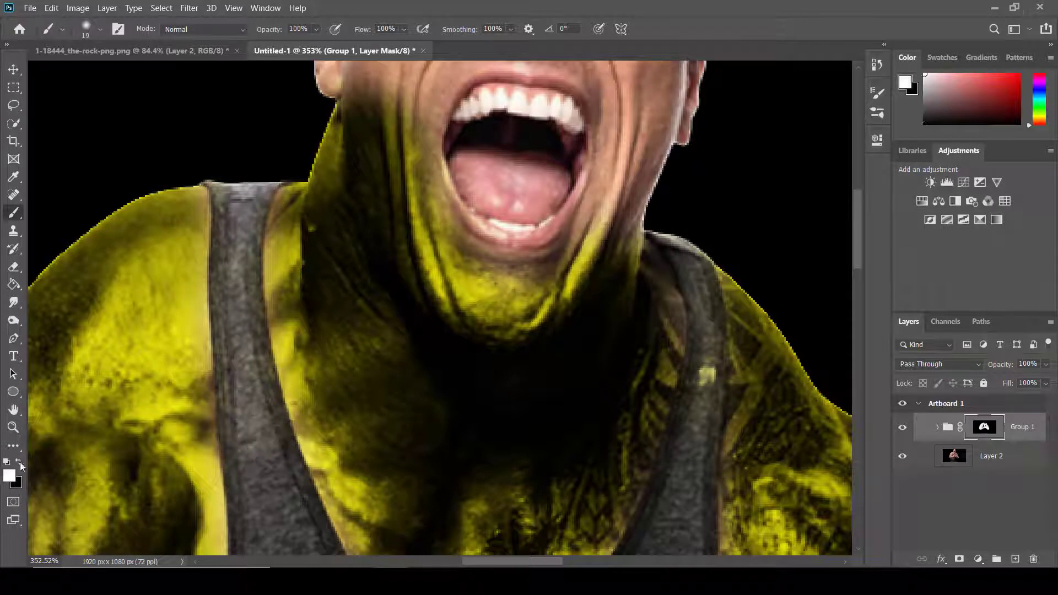
Step: Paint white on the mask around the lower lip and chin, and up the man's left jaw with a 35 px brush
mouse_move(472, 275)
left_mouse_down()
mouse_move(524, 265)
mouse_move(504, 262)
mouse_move(595, 223)
mouse_move(544, 287)
mouse_move(485, 310)
left_mouse_up()
left_click(18, 462)
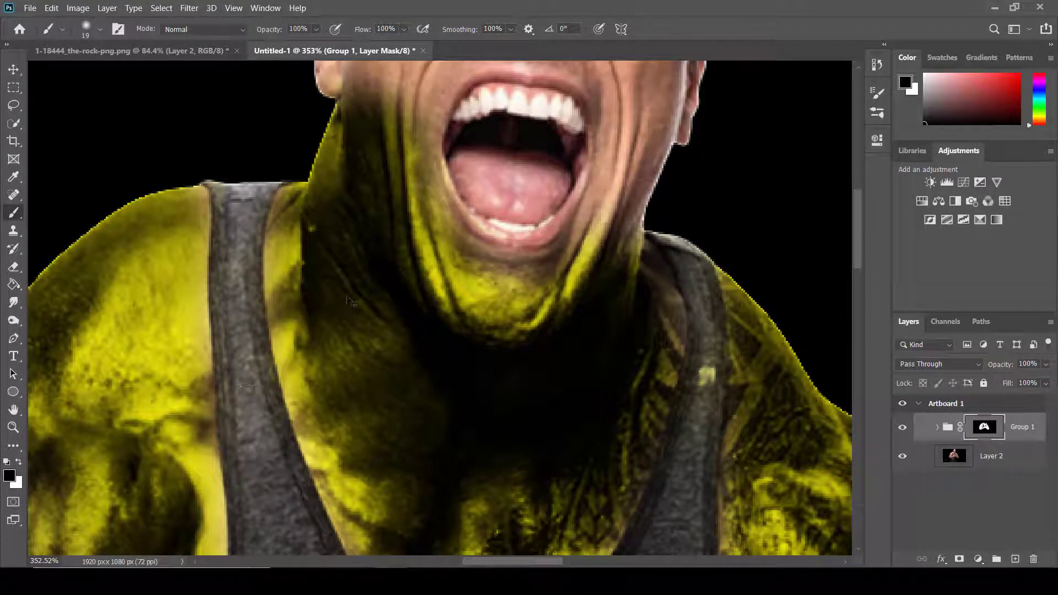
left_click(18, 461)
mouse_move(460, 250)
left_mouse_down()
mouse_move(553, 264)
mouse_move(648, 138)
mouse_move(572, 302)
left_mouse_up()
right_click(547, 266, "alt")
scroll(625, 193, "up", 5)
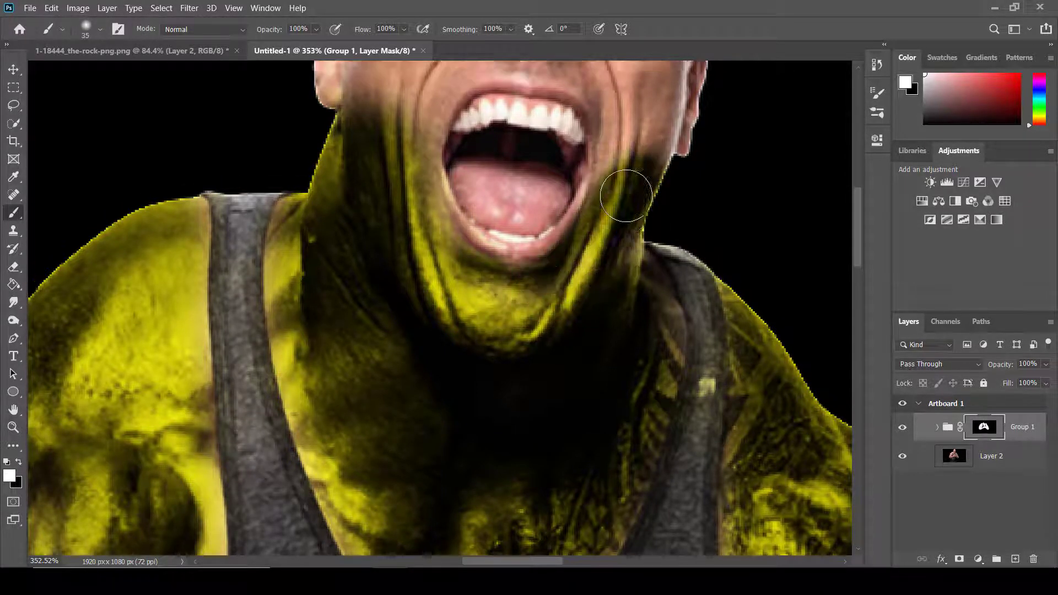
scroll(625, 196, "up", 1)
Step: Paint white on the mask over both cheeks and ears, the nose and the skin around the mouth, leaving lips and teeth unpainted
mouse_move(413, 448)
left_mouse_down()
mouse_move(363, 254)
mouse_move(336, 243)
mouse_move(335, 278)
mouse_move(340, 212)
mouse_move(317, 236)
mouse_move(409, 275)
mouse_move(443, 203)
mouse_move(401, 376)
mouse_move(406, 244)
mouse_move(394, 158)
left_mouse_up()
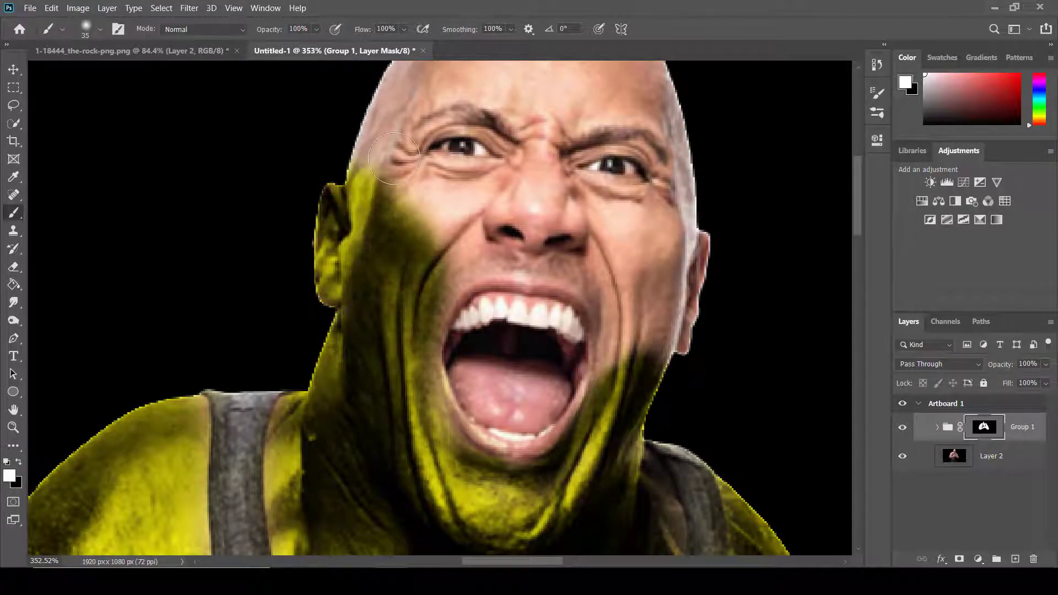
mouse_move(429, 257)
left_mouse_down()
mouse_move(520, 238)
mouse_move(586, 253)
mouse_move(640, 312)
mouse_move(630, 439)
left_mouse_up()
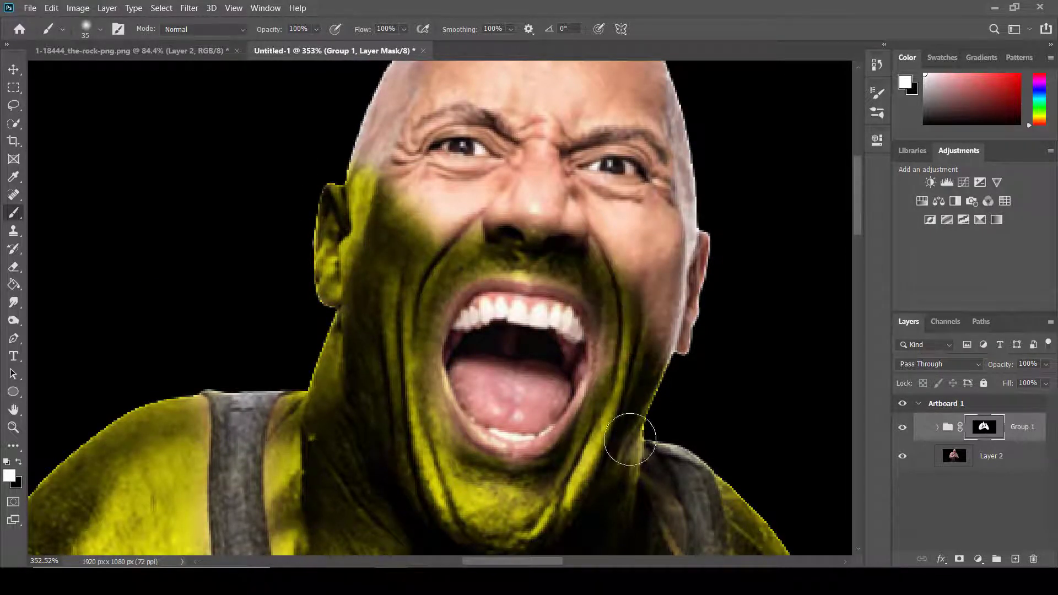
mouse_move(524, 243)
left_mouse_down()
mouse_move(502, 224)
mouse_move(484, 176)
mouse_move(543, 140)
left_mouse_up()
mouse_move(579, 250)
left_mouse_down()
mouse_move(578, 219)
mouse_move(589, 212)
mouse_move(659, 306)
mouse_move(698, 277)
mouse_move(676, 365)
mouse_move(704, 227)
mouse_move(686, 305)
left_mouse_up()
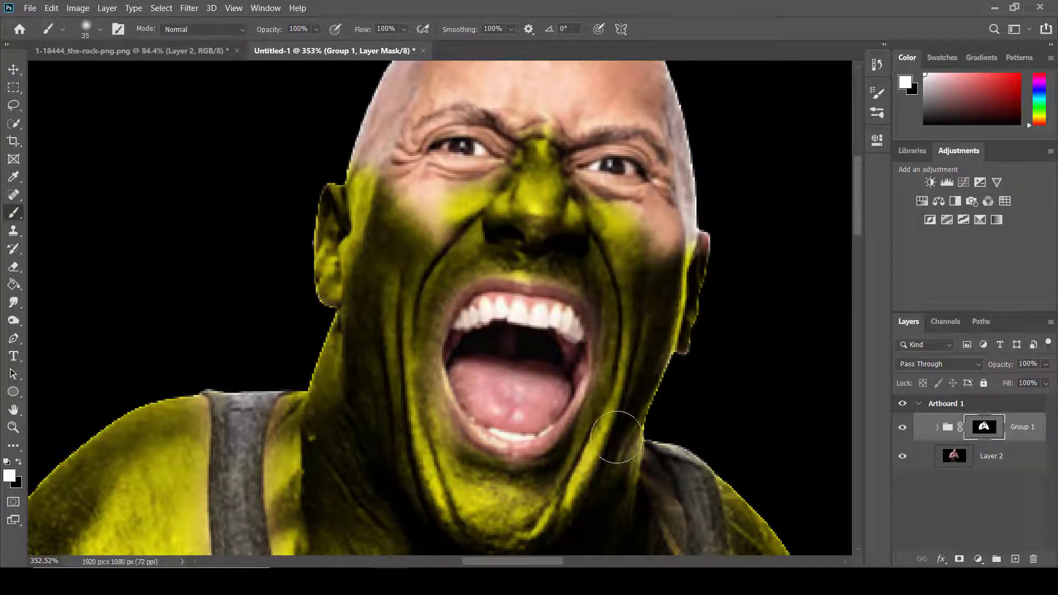
mouse_move(409, 329)
left_mouse_down()
mouse_move(418, 418)
mouse_move(464, 485)
left_mouse_up()
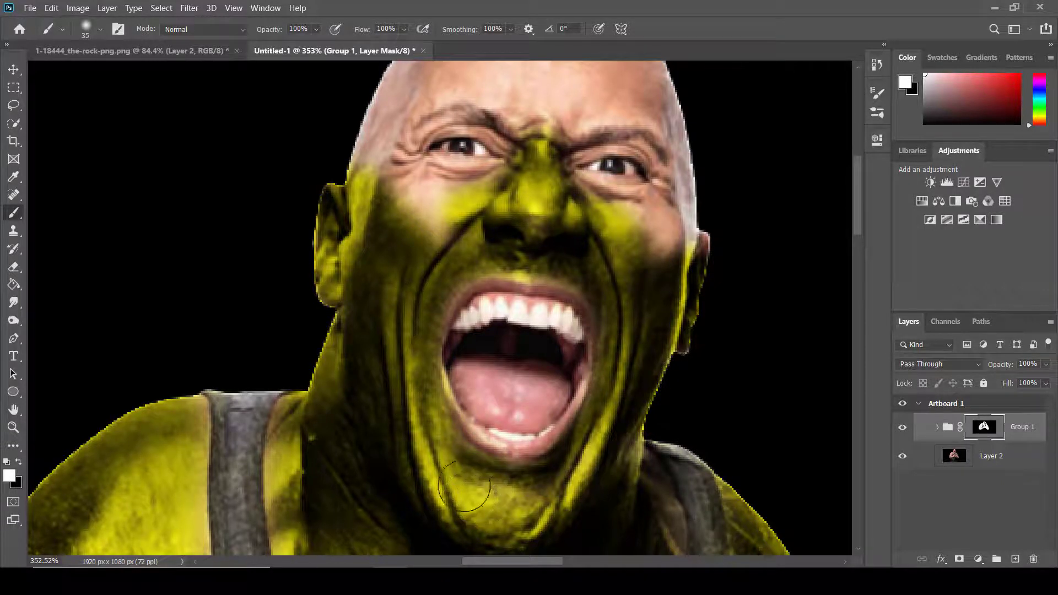
left_click(20, 462)
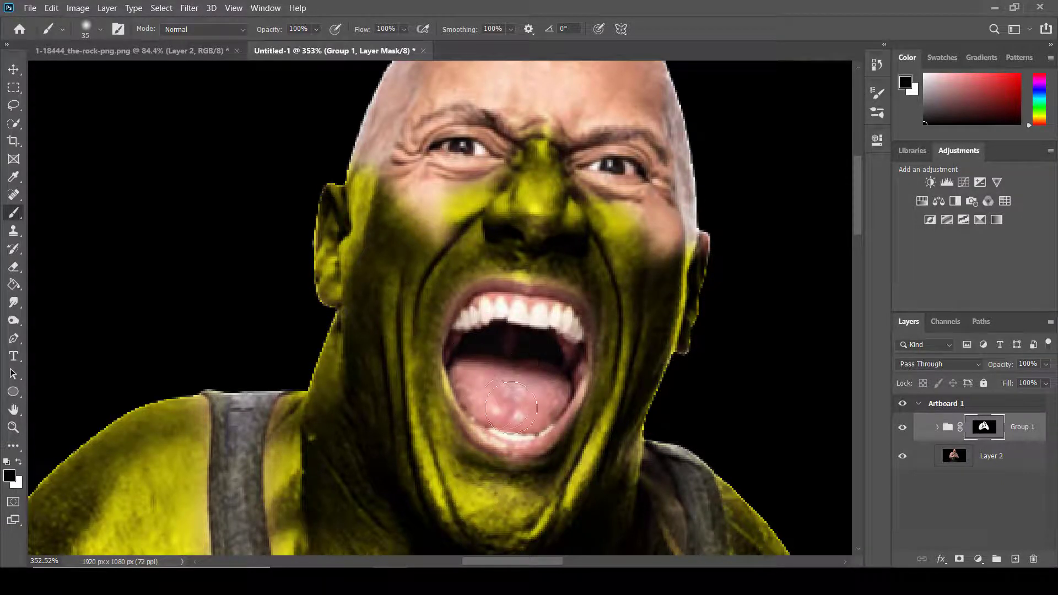
key("x")
Step: Paint white on the mask over the bald head, forehead, brows and skin around the eyes, leaving the eyes unpainted
scroll(441, 276, "up", 3)
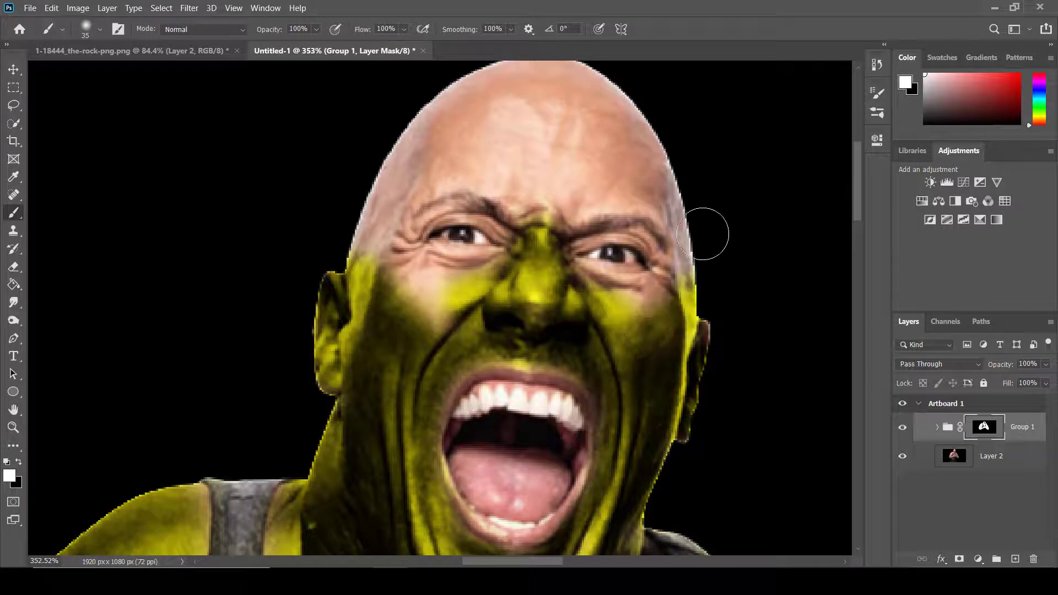
scroll(607, 96, "up", 1)
mouse_move(608, 97)
left_mouse_down()
mouse_move(651, 181)
mouse_move(579, 111)
mouse_move(415, 138)
mouse_move(577, 90)
mouse_move(389, 173)
mouse_move(364, 262)
left_mouse_up()
scroll(378, 321, "down", 2)
mouse_move(538, 99)
left_mouse_down()
mouse_move(515, 89)
mouse_move(392, 128)
mouse_move(628, 160)
mouse_move(576, 160)
mouse_move(538, 181)
mouse_move(461, 161)
mouse_move(386, 221)
mouse_move(425, 272)
mouse_move(424, 255)
mouse_move(475, 252)
mouse_move(595, 268)
mouse_move(577, 280)
mouse_move(590, 181)
mouse_move(642, 170)
mouse_move(703, 288)
mouse_move(456, 151)
mouse_move(417, 252)
left_mouse_up()
mouse_move(501, 269)
left_mouse_down()
mouse_move(578, 264)
mouse_move(552, 208)
mouse_move(657, 173)
mouse_move(562, 201)
mouse_move(614, 171)
mouse_move(576, 273)
left_mouse_up()
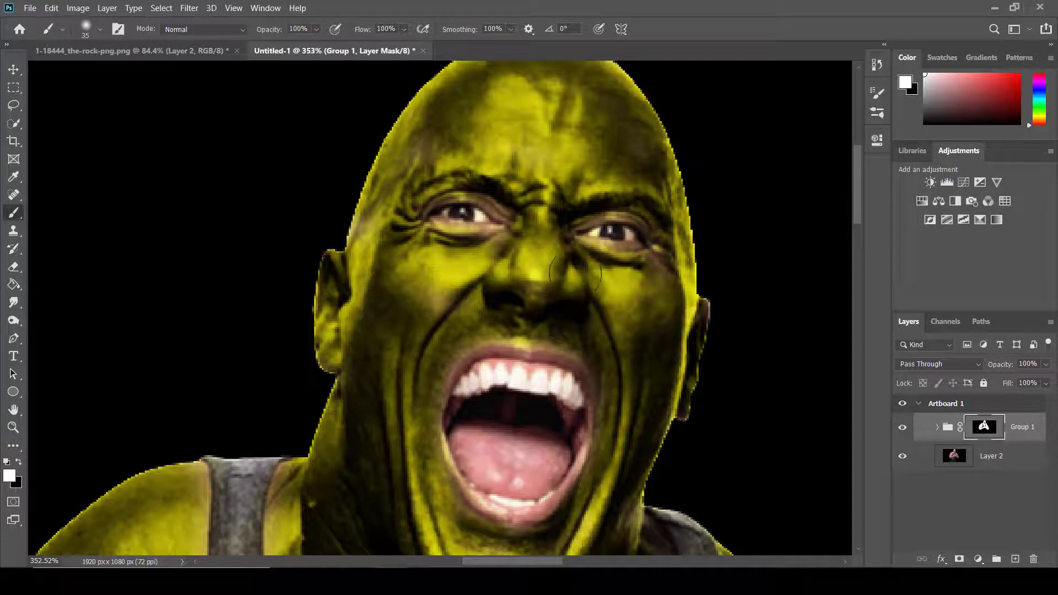
mouse_move(521, 183)
left_mouse_down()
mouse_move(423, 256)
mouse_move(422, 246)
mouse_move(462, 259)
mouse_move(521, 251)
left_mouse_up()
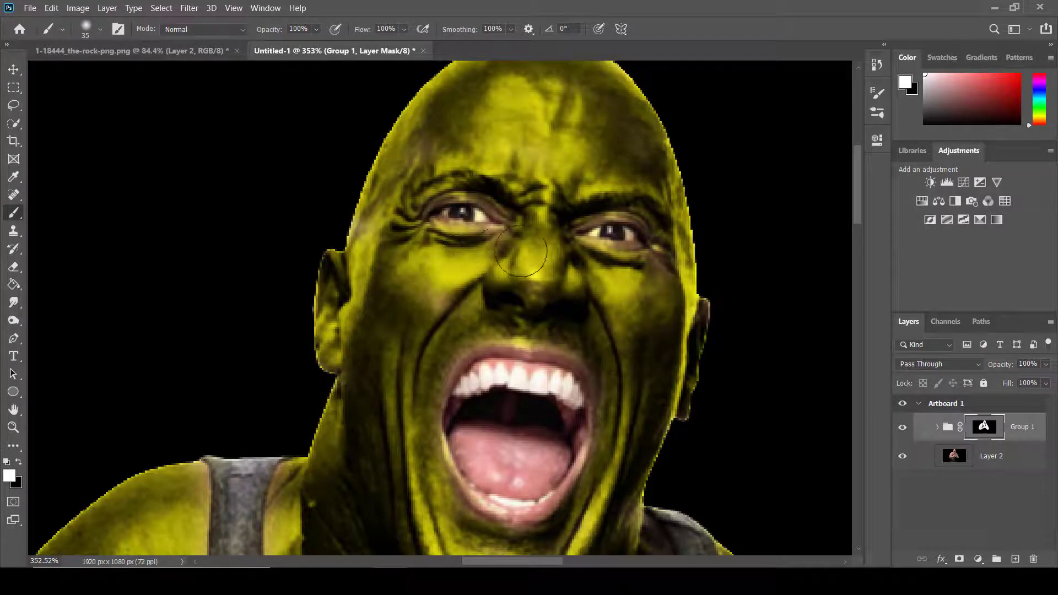
left_click_drag(612, 285, 681, 270)
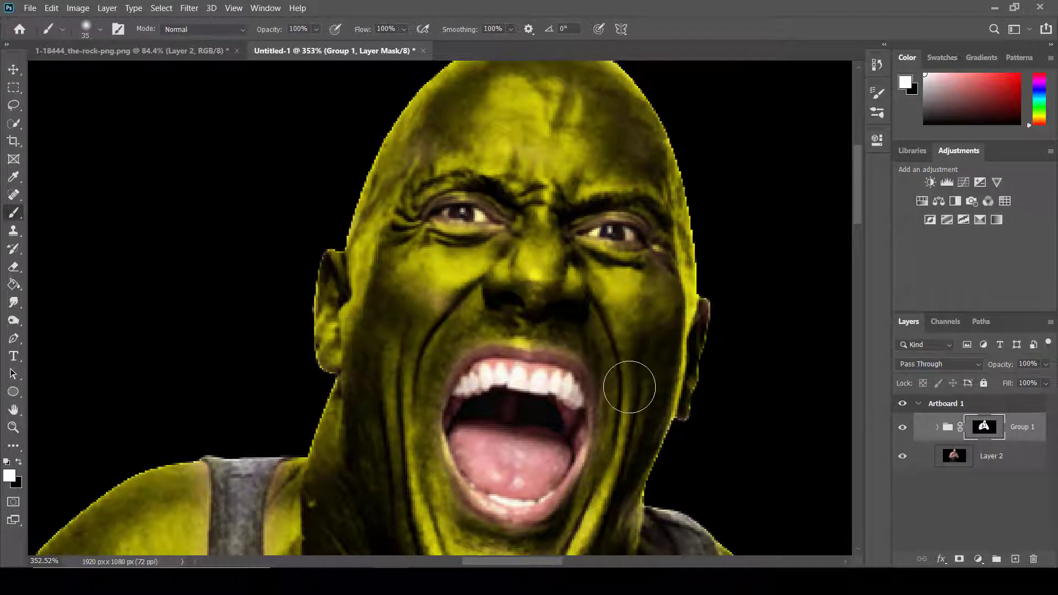
scroll(618, 457, "down", 2)
scroll(618, 457, "down", 1)
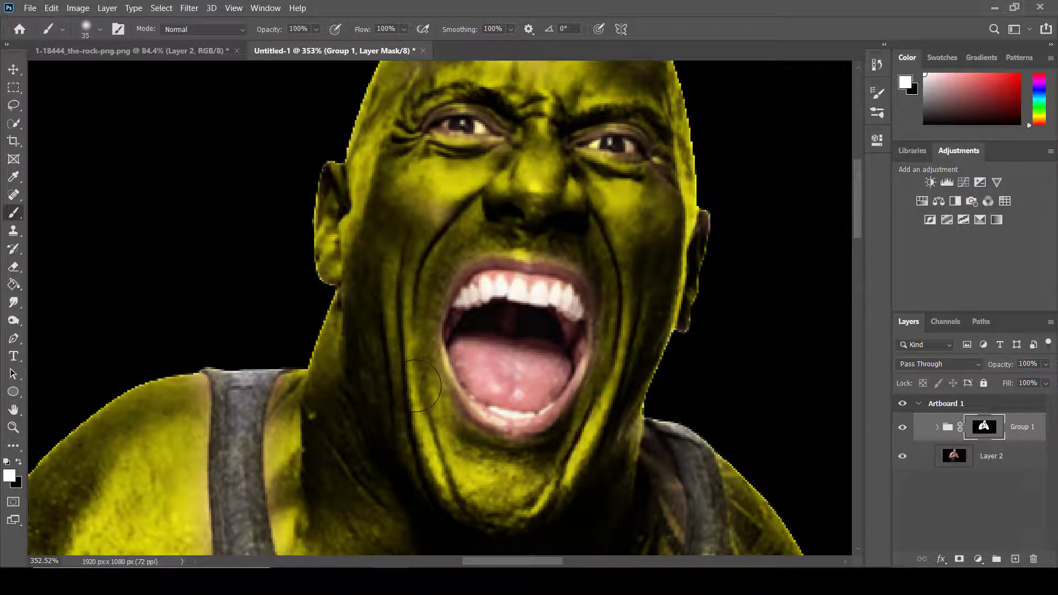
left_click(17, 463)
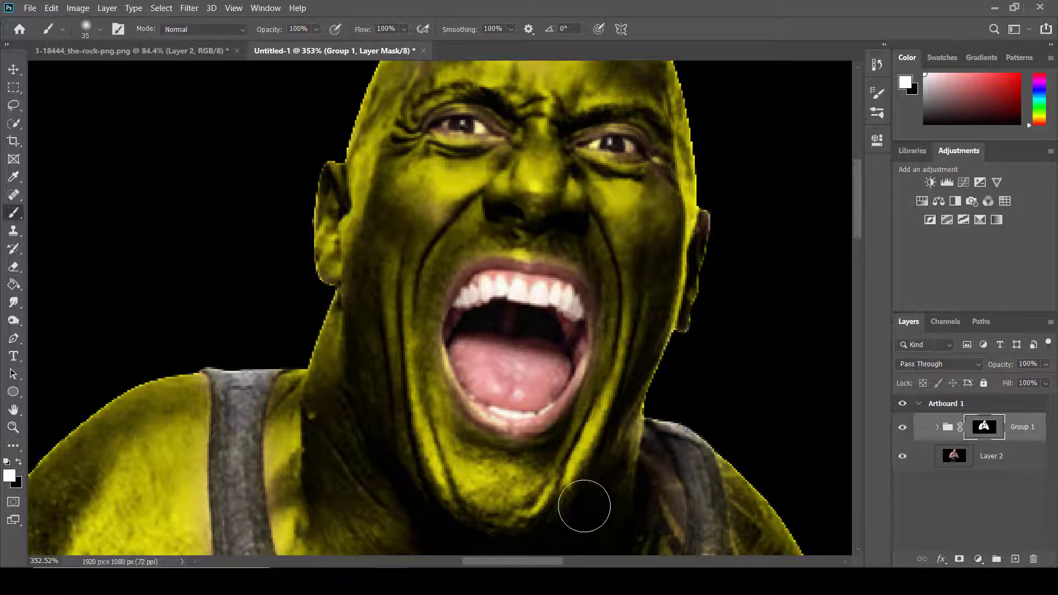
Step: Switch to black and paint the mask with a 20 px brush over the yellow spot on the tank top's right strap
scroll(583, 503, "down", 10)
key("x")
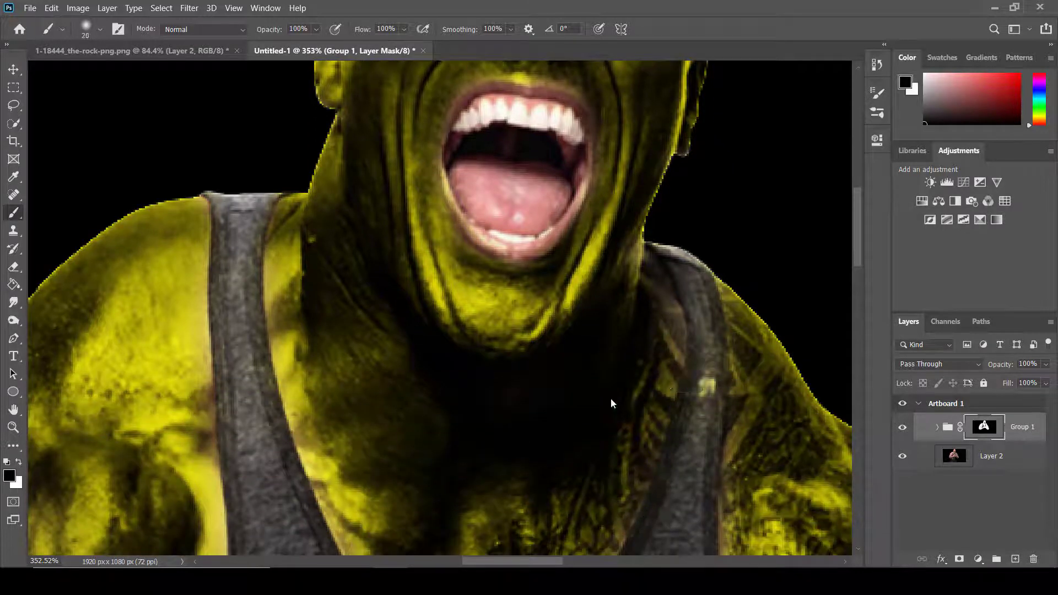
mouse_move(705, 369)
left_mouse_down()
mouse_move(697, 411)
mouse_move(702, 372)
left_mouse_up()
key("x")
key("x")
key("x")
left_click(705, 389)
left_click(19, 463)
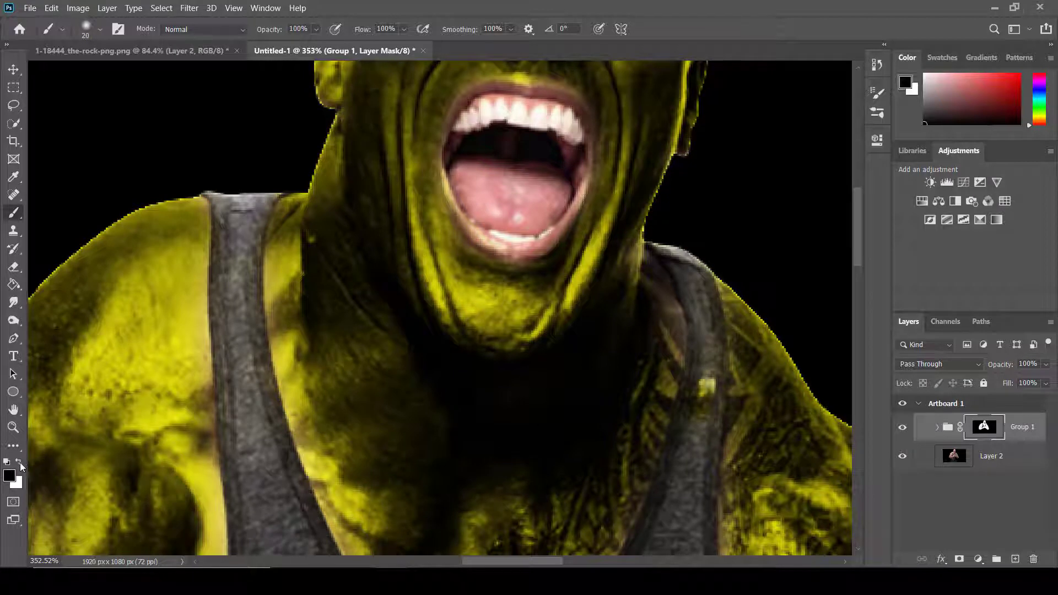
left_click_drag(711, 360, 707, 414)
Step: Paint a spot of black on the mask at the edge of the bare shoulder, and restore it in white
left_click(132, 210)
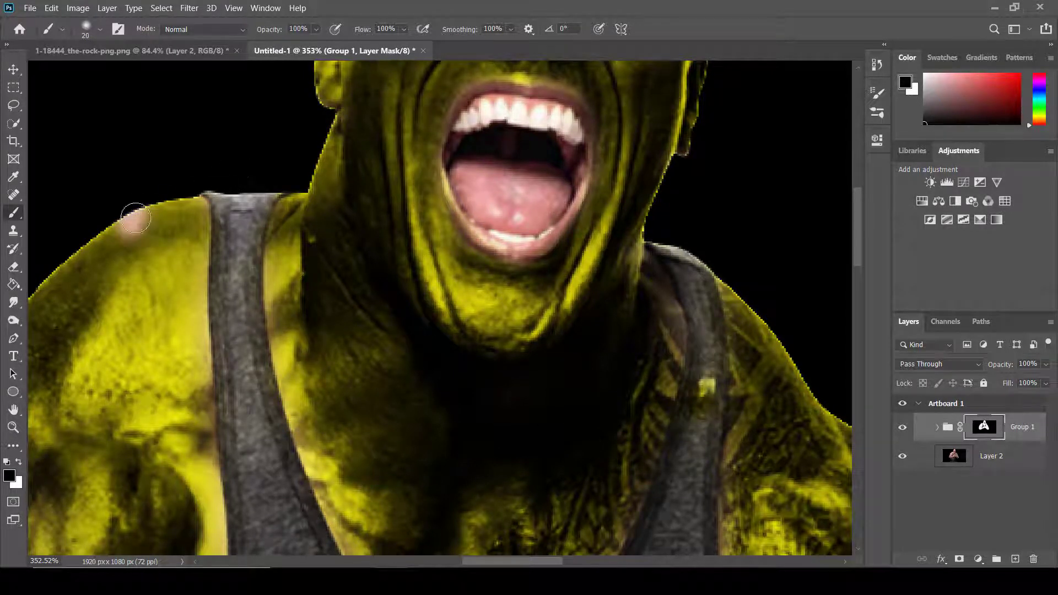
key("x")
left_click_drag(132, 211, 112, 237)
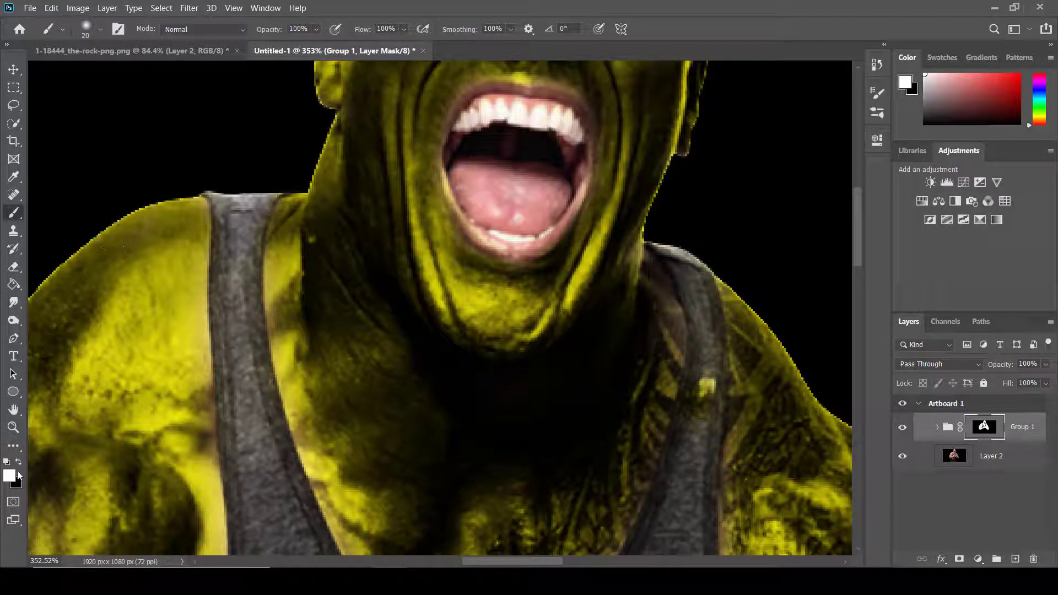
Step: Paint black on the mask along both tank top straps with the 20 px brush to bring back the grey fabric
key("x")
mouse_move(241, 227)
left_mouse_down()
mouse_move(238, 391)
mouse_move(251, 393)
left_mouse_up()
scroll(660, 373, "down", 2)
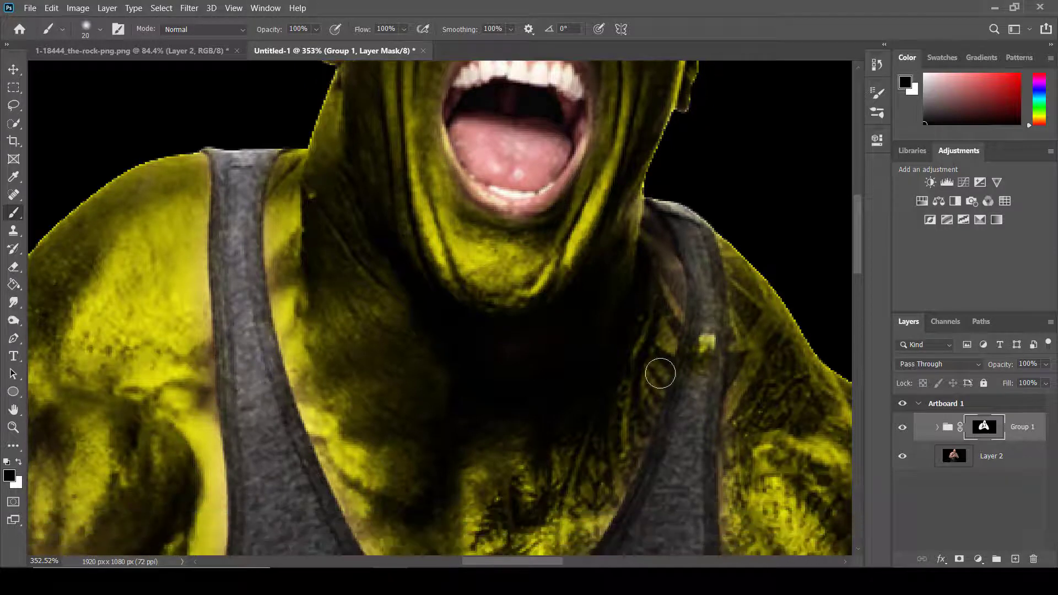
mouse_move(704, 269)
left_mouse_down()
mouse_move(702, 379)
mouse_move(677, 491)
left_mouse_up()
scroll(677, 484, "down", 4)
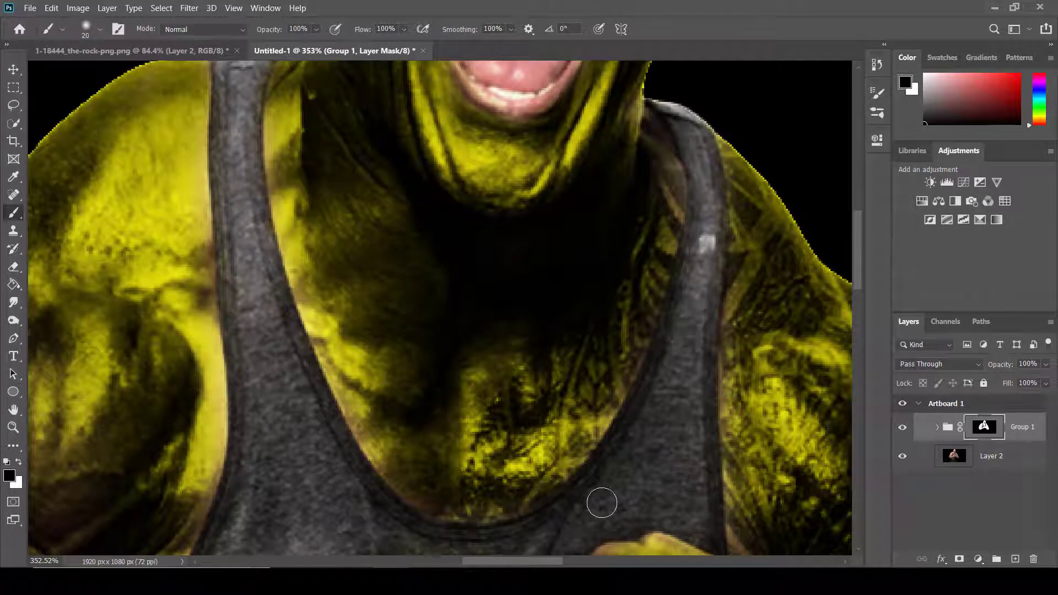
scroll(602, 502, "down", 2)
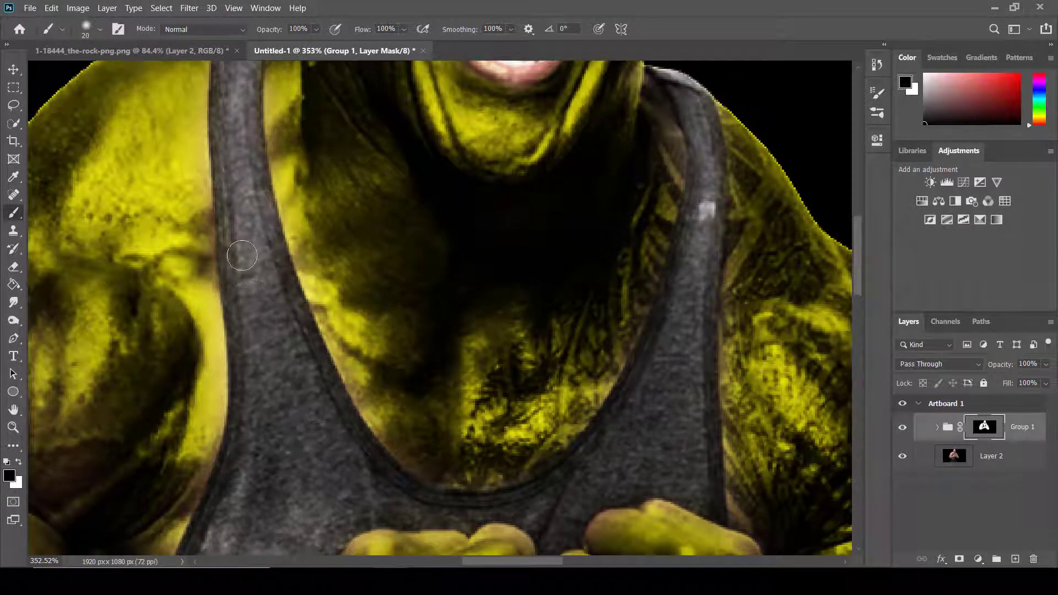
scroll(284, 466, "down", 3)
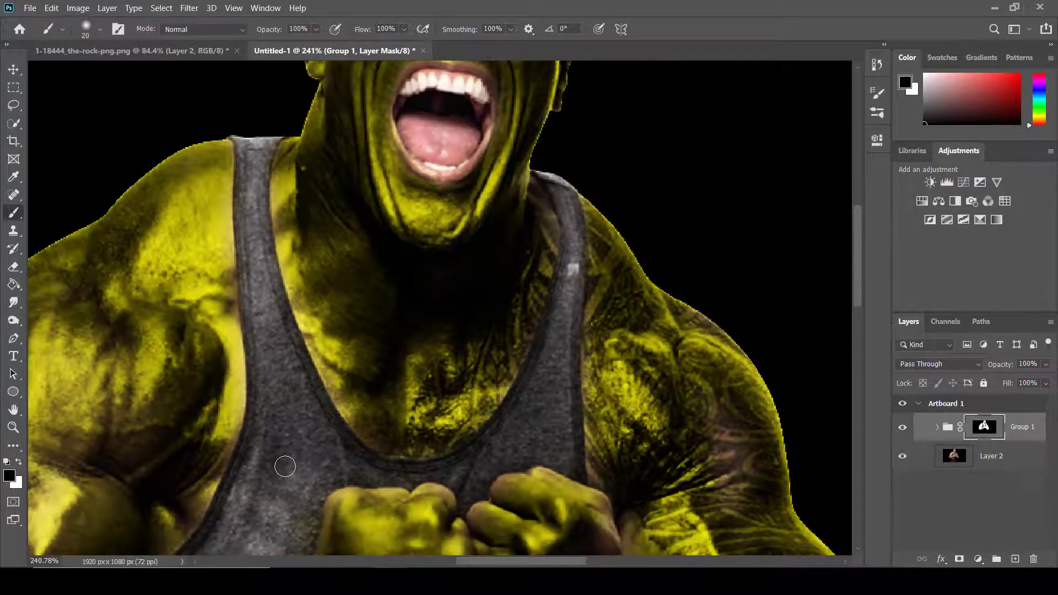
scroll(304, 437, "down", 5)
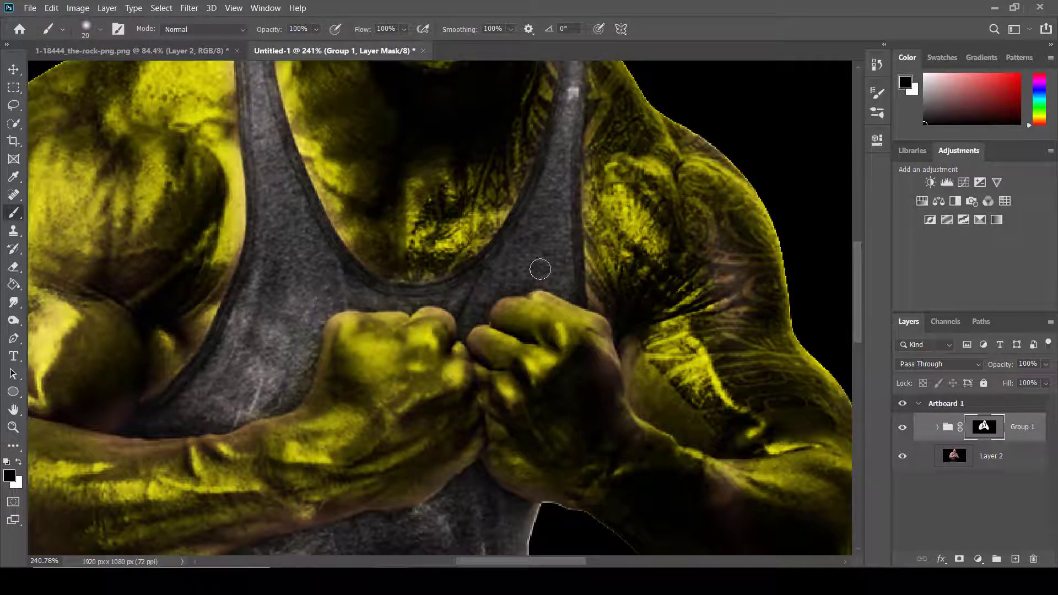
scroll(557, 223, "down", 7)
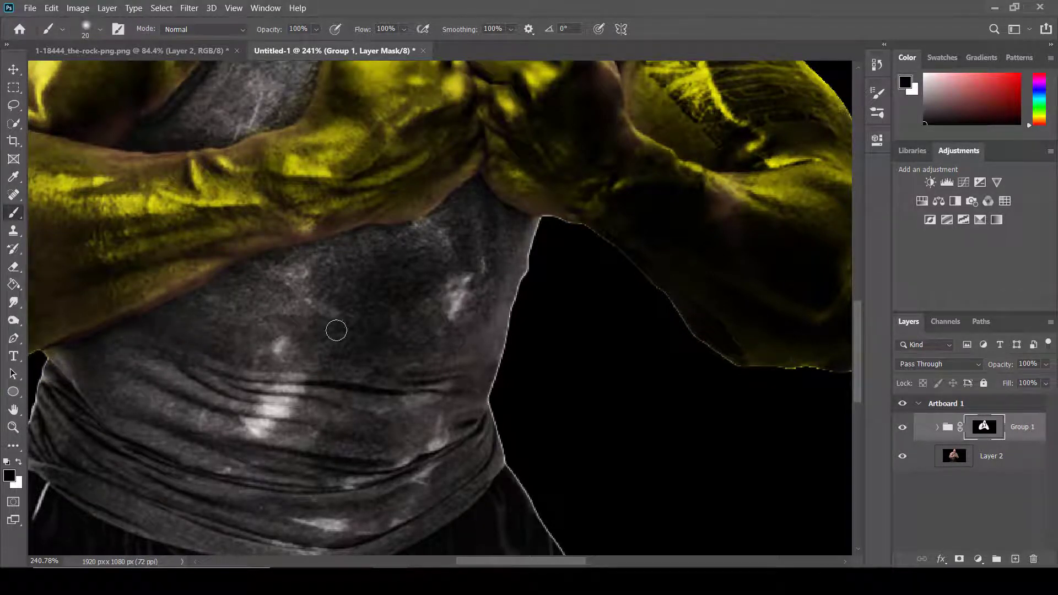
key("ctrl+0")
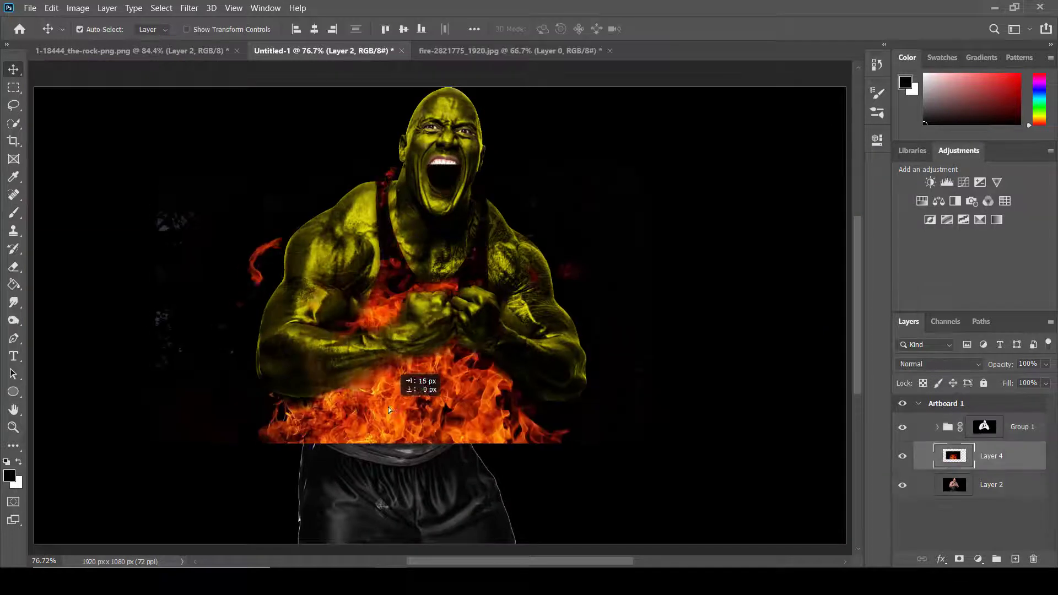
Step: Scale the fire layer to 111.52% over the man's torso and warp its top and right edges
left_click_drag(388, 406, 408, 467)
key("ctrl+t")
right_click(396, 384)
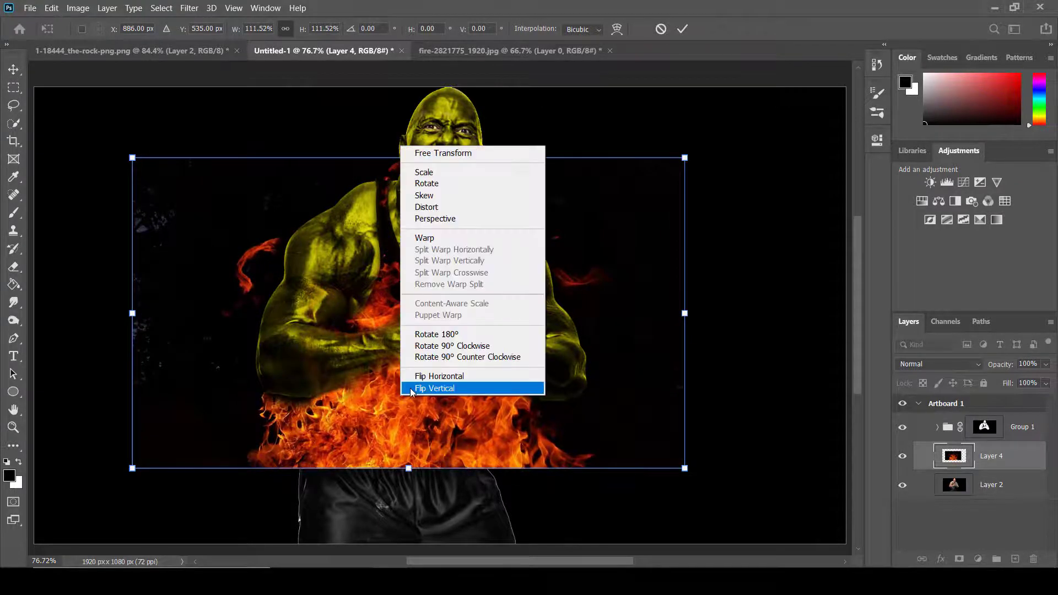
left_click(438, 240)
left_click_drag(491, 165, 482, 238)
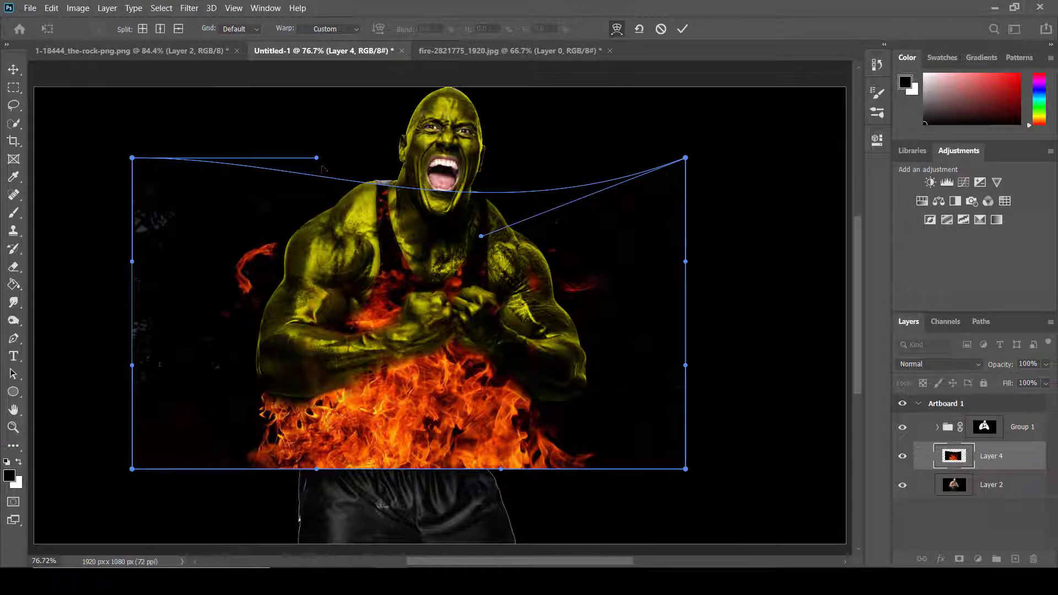
left_click_drag(318, 159, 294, 135)
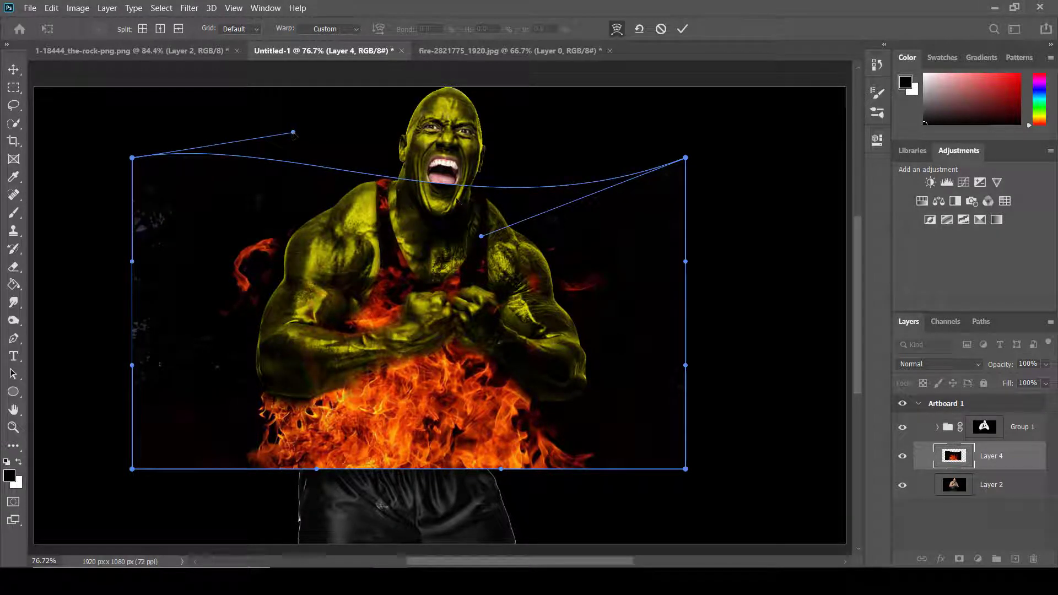
left_click_drag(481, 236, 479, 254)
left_click_drag(295, 134, 313, 116)
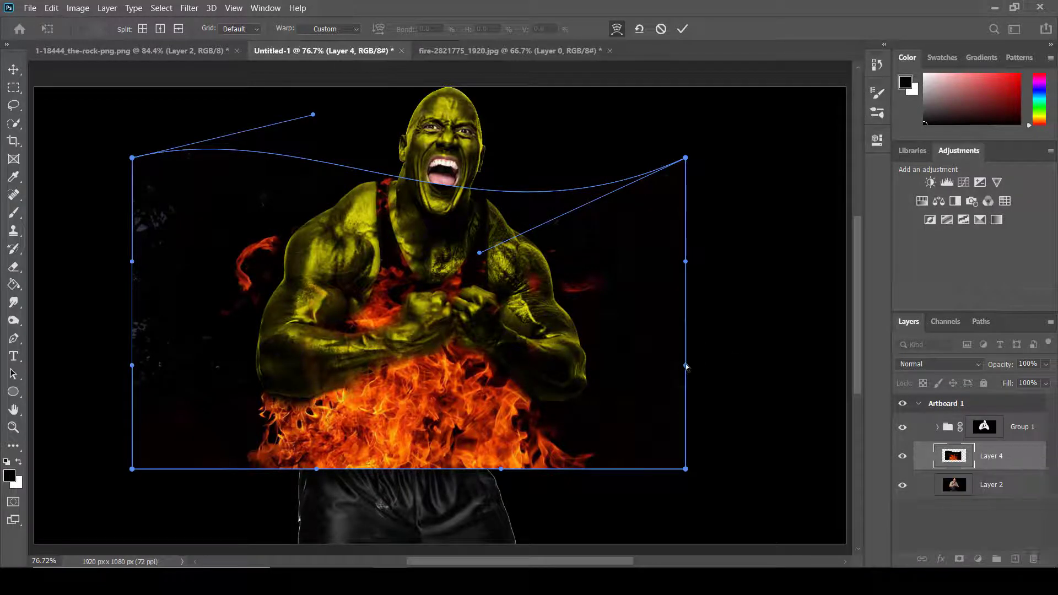
left_click_drag(685, 366, 371, 282)
key("Return")
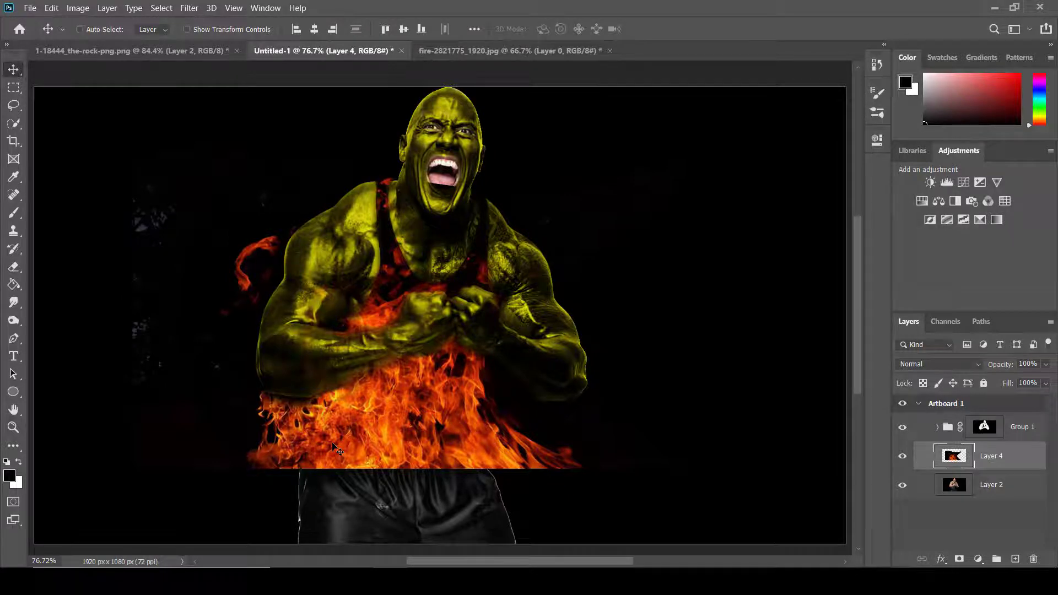
Step: Scale the fire layer to 86.06% and warp its lower corners and bottom edge to follow the man's waistline
key("ctrl+t")
left_click_drag(408, 472, 407, 423)
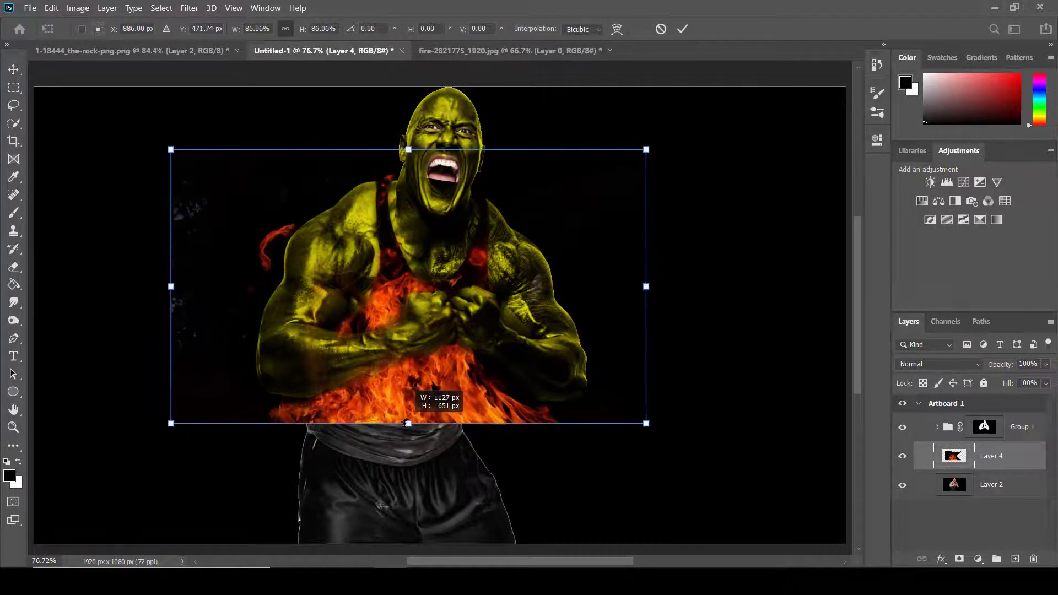
right_click(405, 416)
left_click(435, 244)
left_click_drag(647, 424, 461, 446)
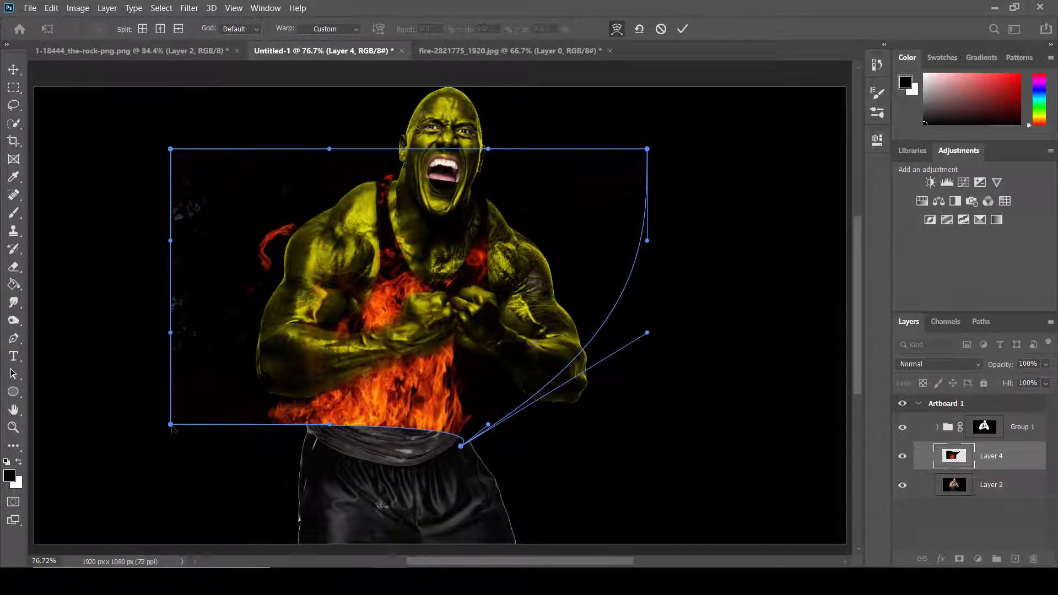
left_click_drag(171, 425, 258, 438)
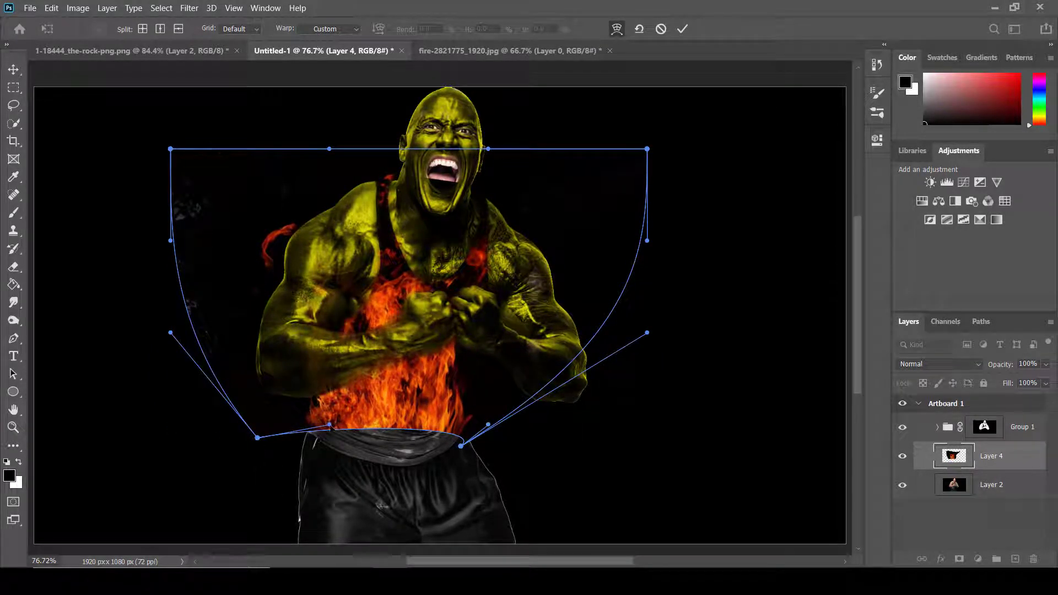
left_click_drag(330, 426, 326, 459)
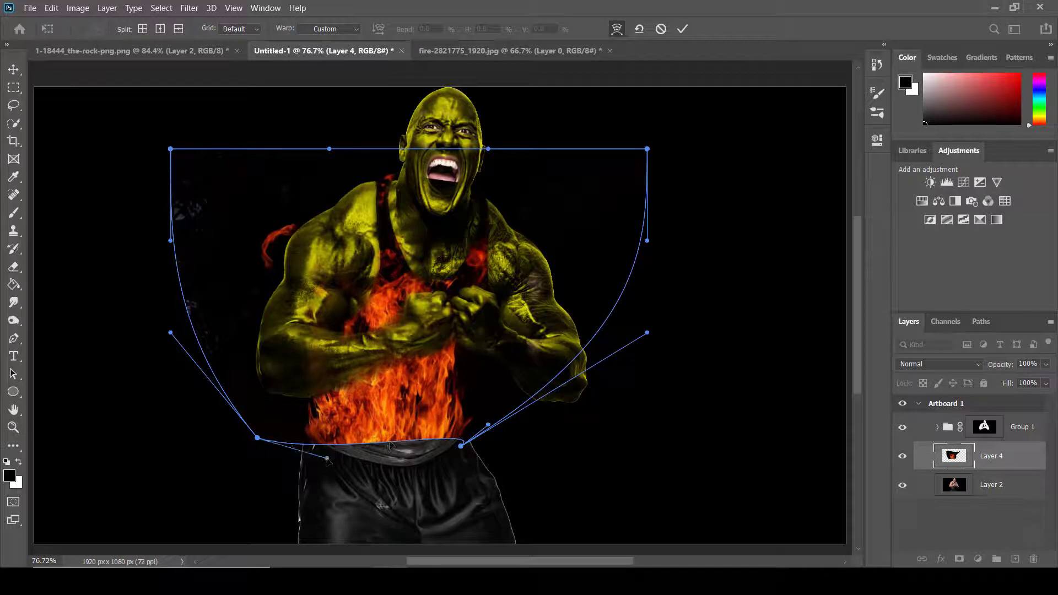
left_click_drag(389, 445, 394, 468)
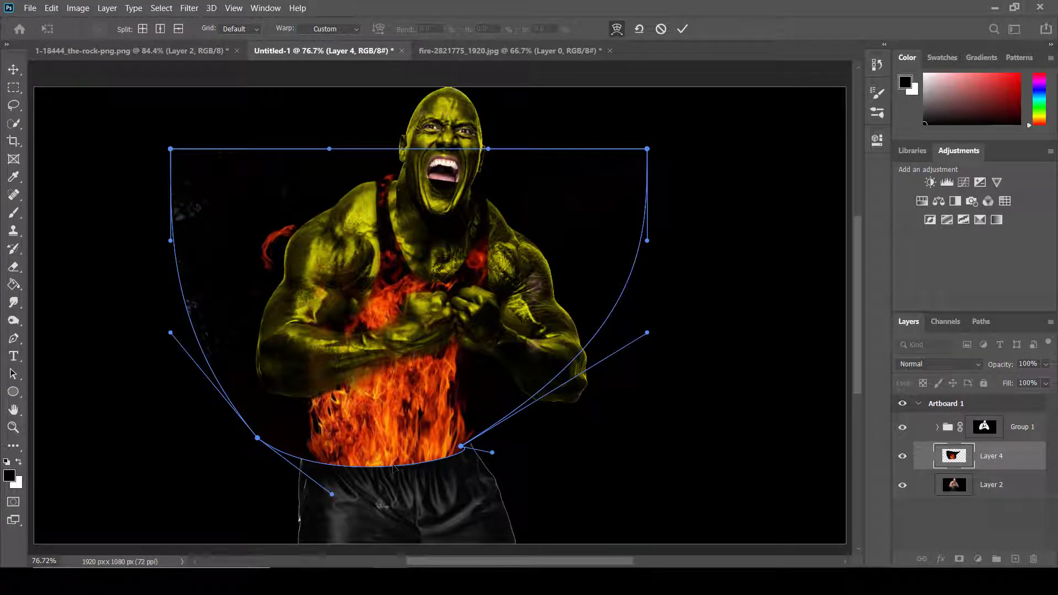
Step: Warp the fire layer's left side inward and curve its top edge across the man's chest
left_click_drag(170, 240, 324, 288)
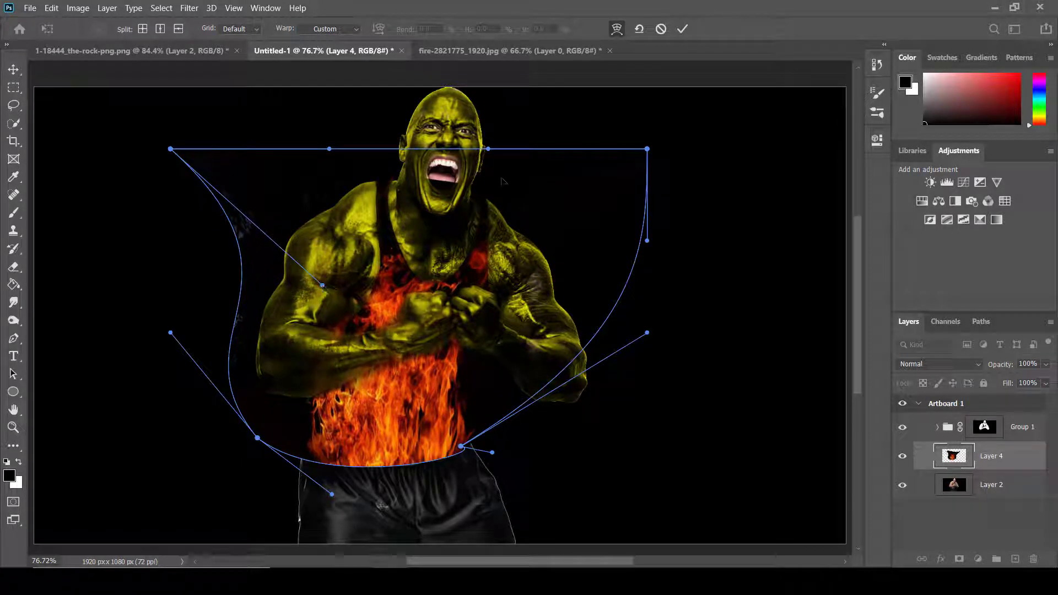
left_click_drag(488, 149, 460, 196)
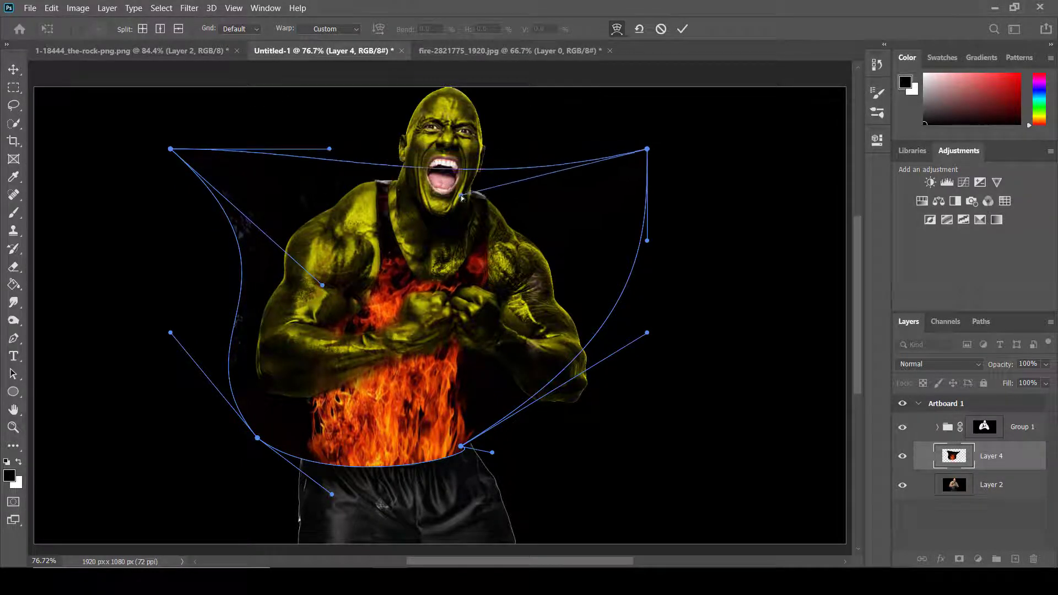
left_click_drag(329, 149, 353, 127)
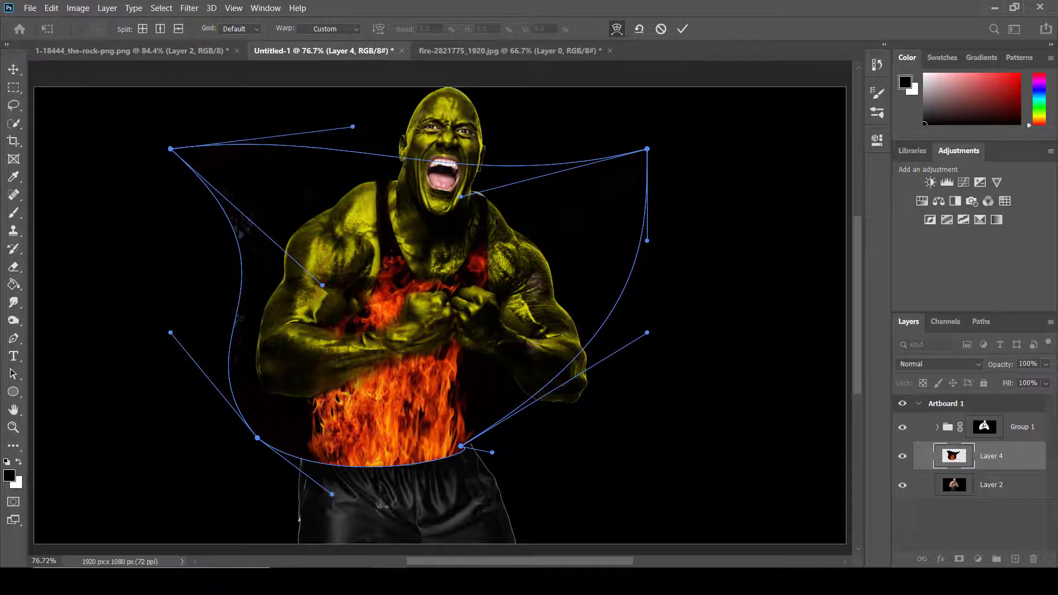
left_click_drag(460, 196, 460, 218)
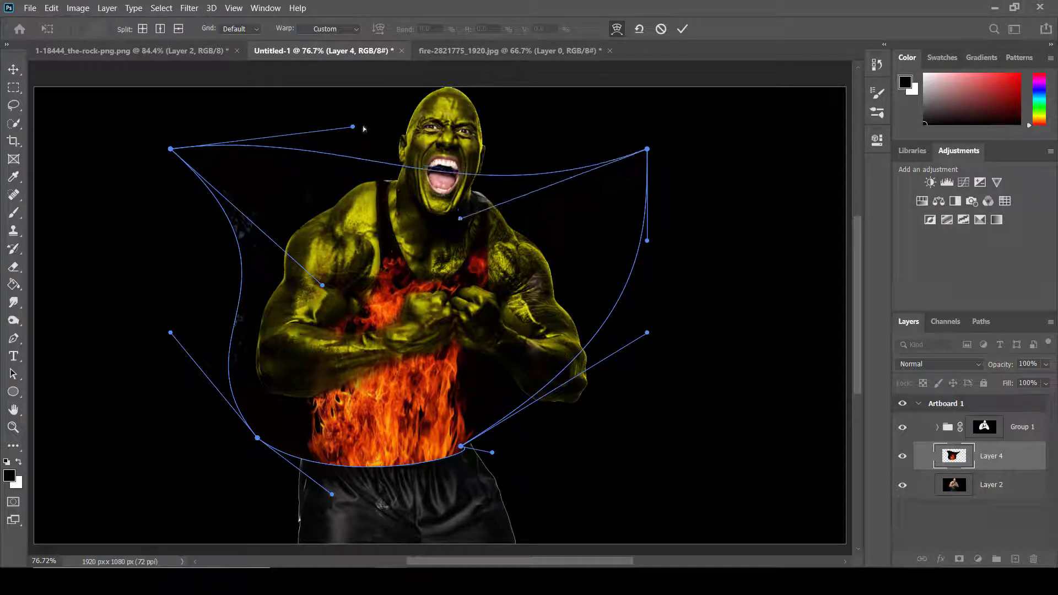
left_click_drag(352, 126, 385, 131)
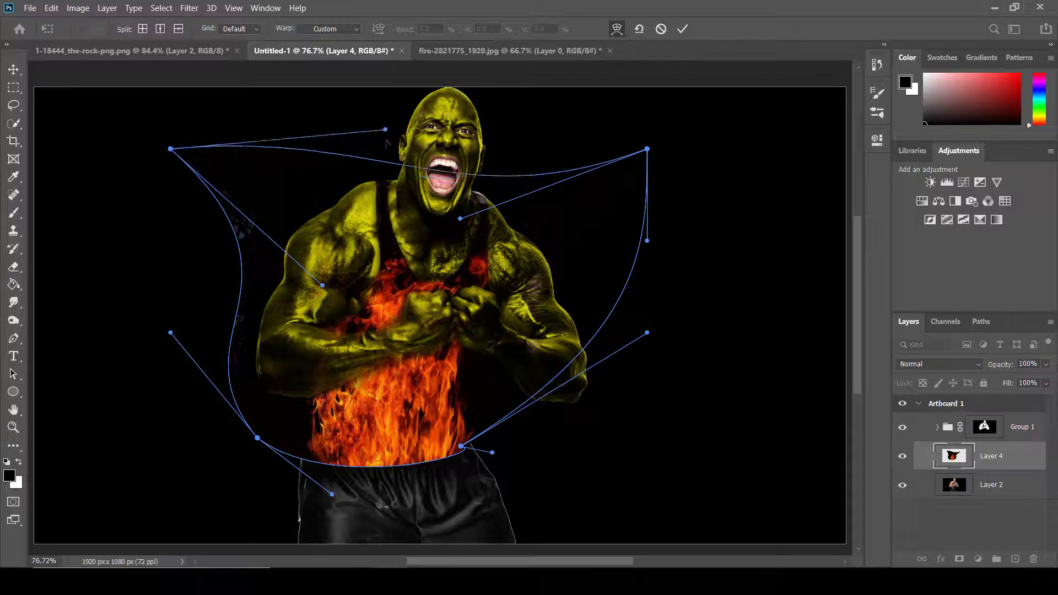
key("Return")
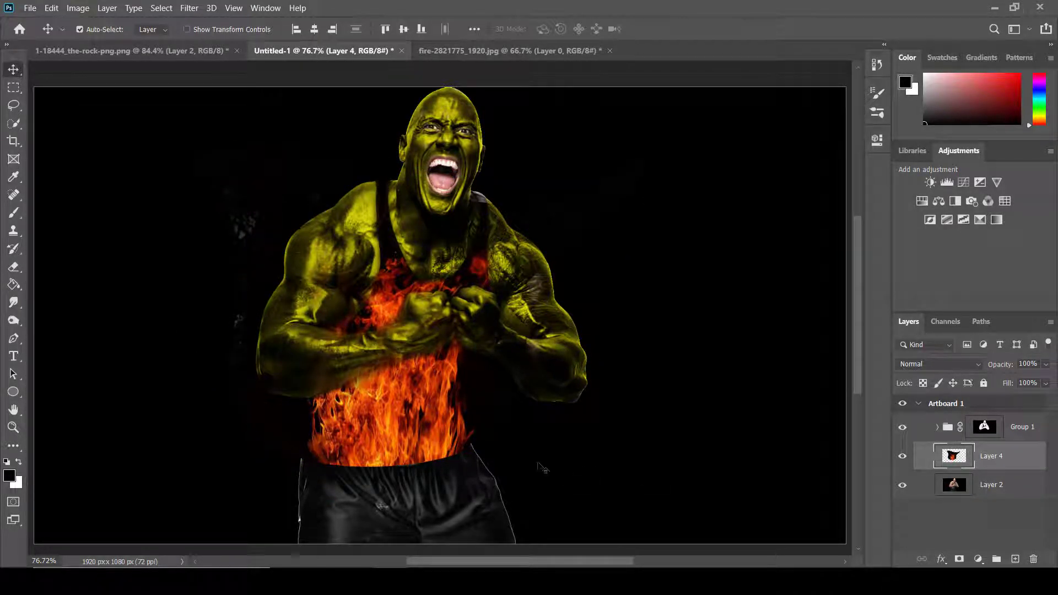
Step: Replace the warped fire layer with a fresh copy of fire-2821775_1920.jpg, placed at the artboard's lower right
key("Delete")
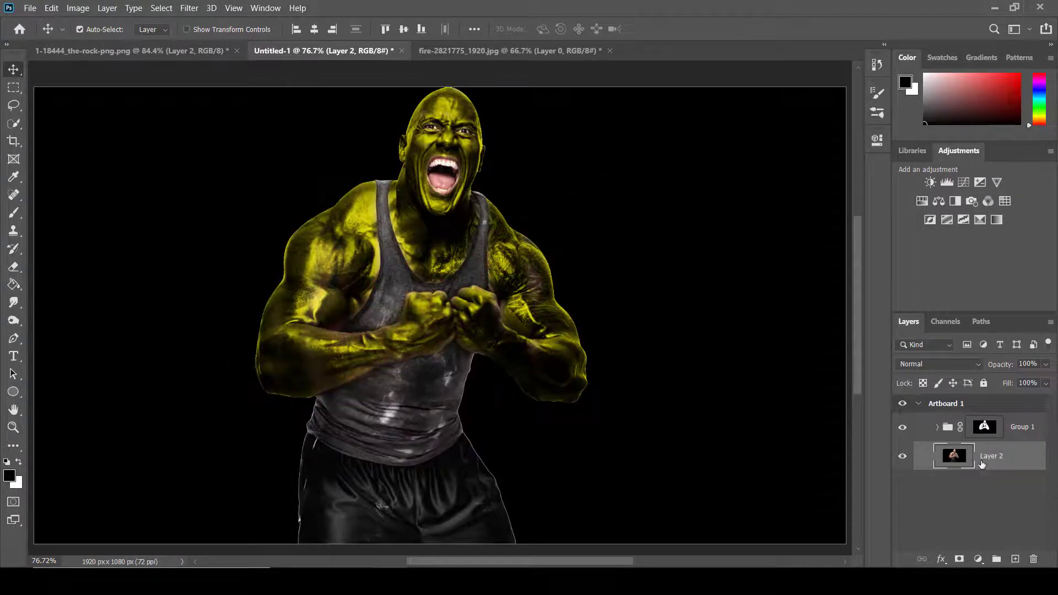
left_click(510, 50)
left_click_drag(502, 270, 632, 319)
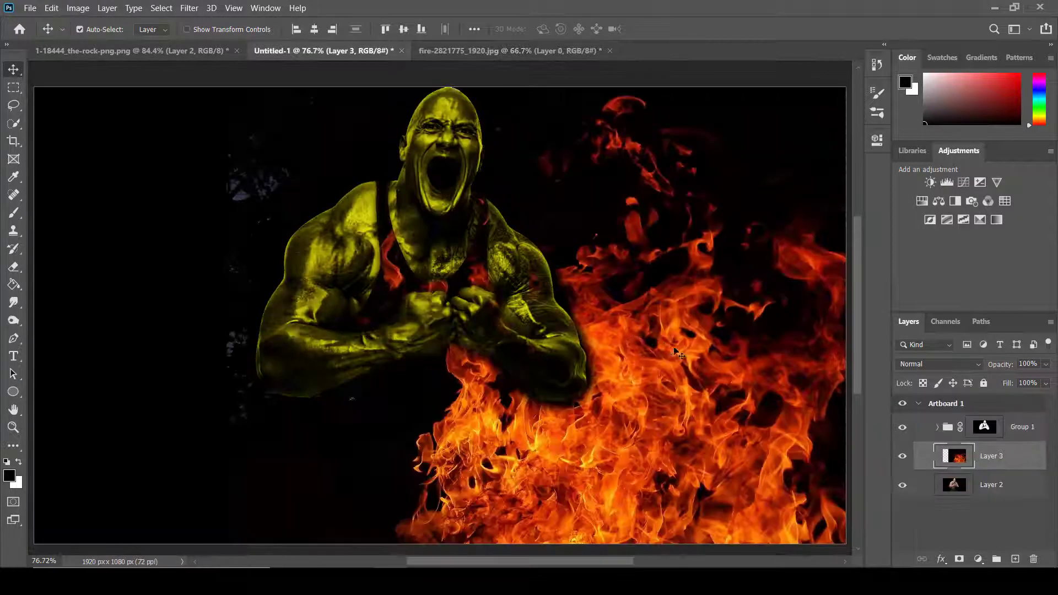
left_click_drag(677, 358, 716, 460)
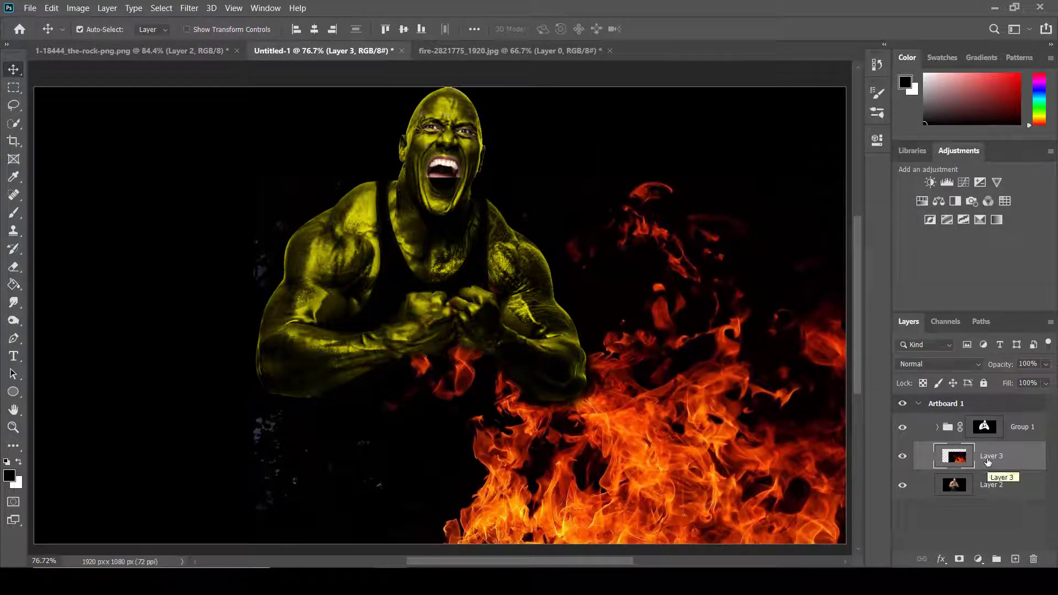
Step: Clip the fire layer to Layer 2 and move the flames left over the man's torso and shorts
mouse_move(987, 461)
left_mouse_down()
mouse_move(984, 490)
mouse_move(987, 453)
left_mouse_up()
left_click(977, 464)
left_click(991, 466, "alt")
left_click_drag(732, 449, 484, 435)
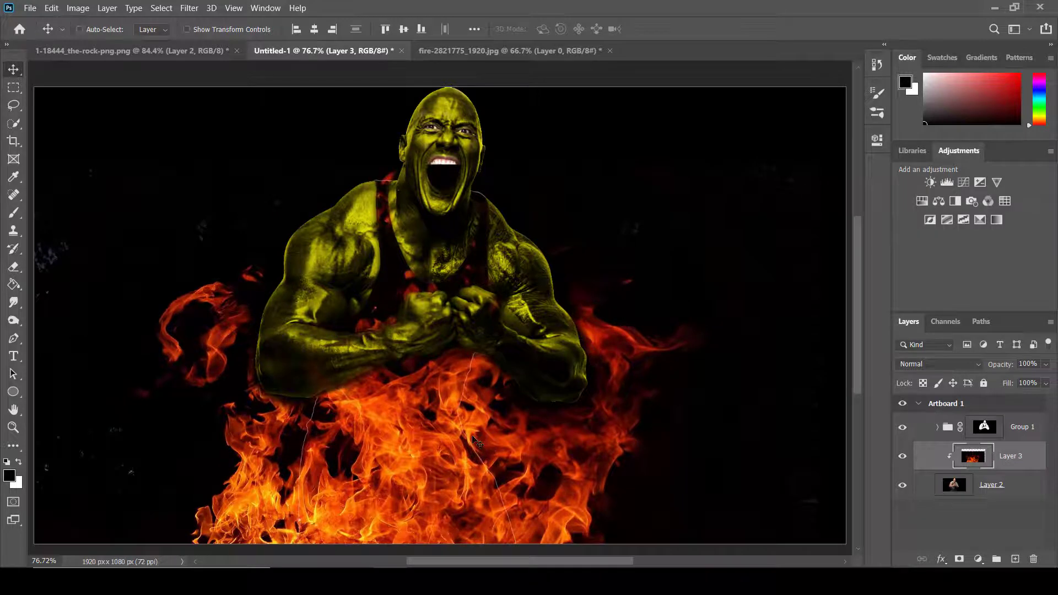
Step: Warp the clipped fire layer, raising its top edge's left part and pulling the right part down toward the man's chest
key("ctrl+t")
right_click(443, 158)
left_click(498, 266)
left_click_drag(545, 164, 495, 241)
left_click_drag(275, 164, 381, 135)
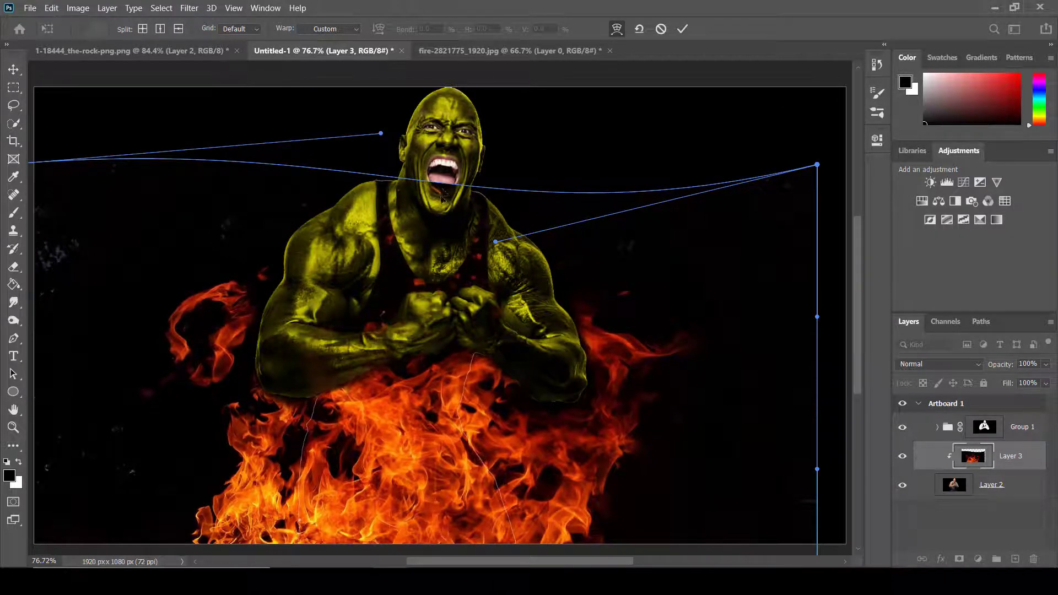
left_click_drag(442, 197, 440, 226)
left_click_drag(381, 162, 378, 118)
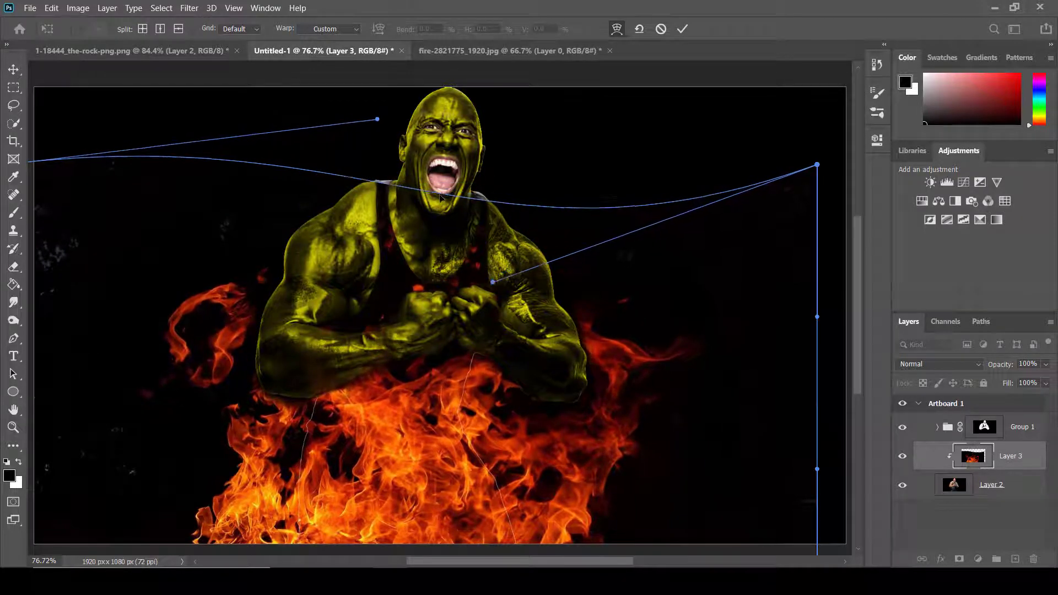
left_click_drag(441, 198, 436, 205)
left_click_drag(377, 123, 394, 116)
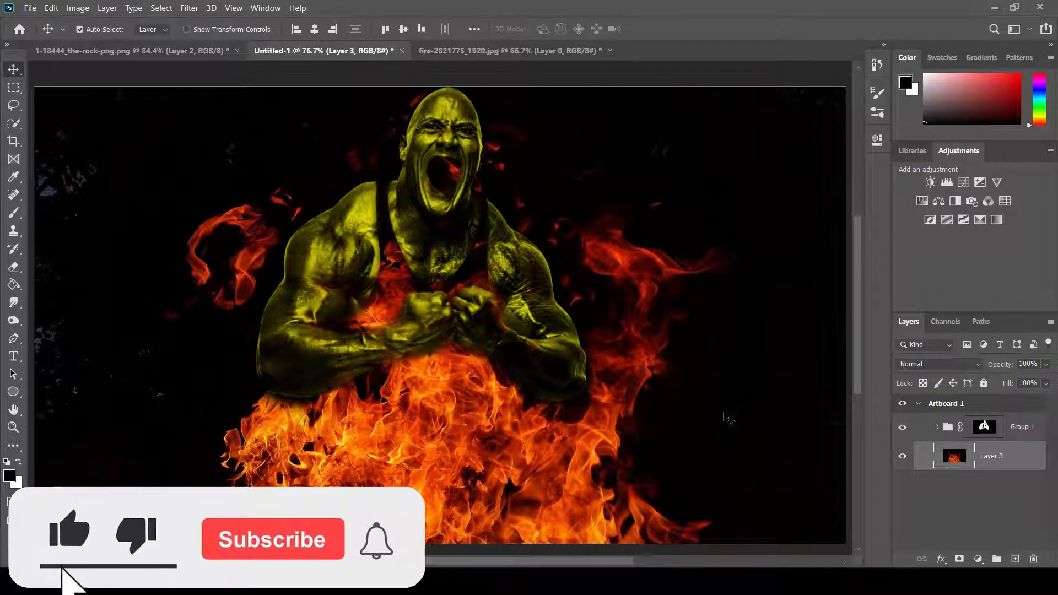
Step: Undo the recent fire edits to restore Layer 2 above the unclipped fire layer
left_click(907, 521)
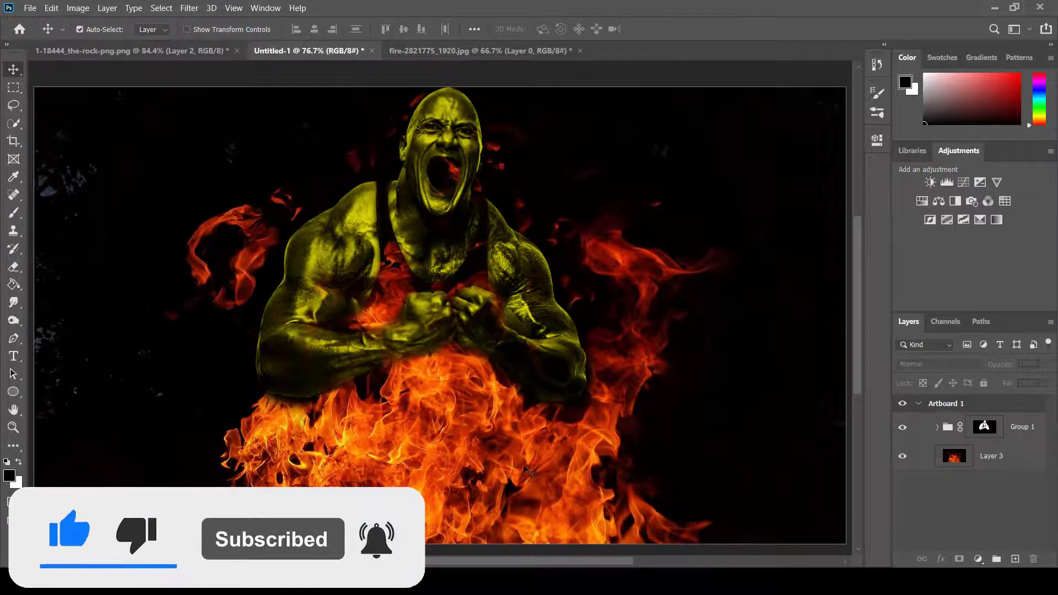
key("ctrl+z")
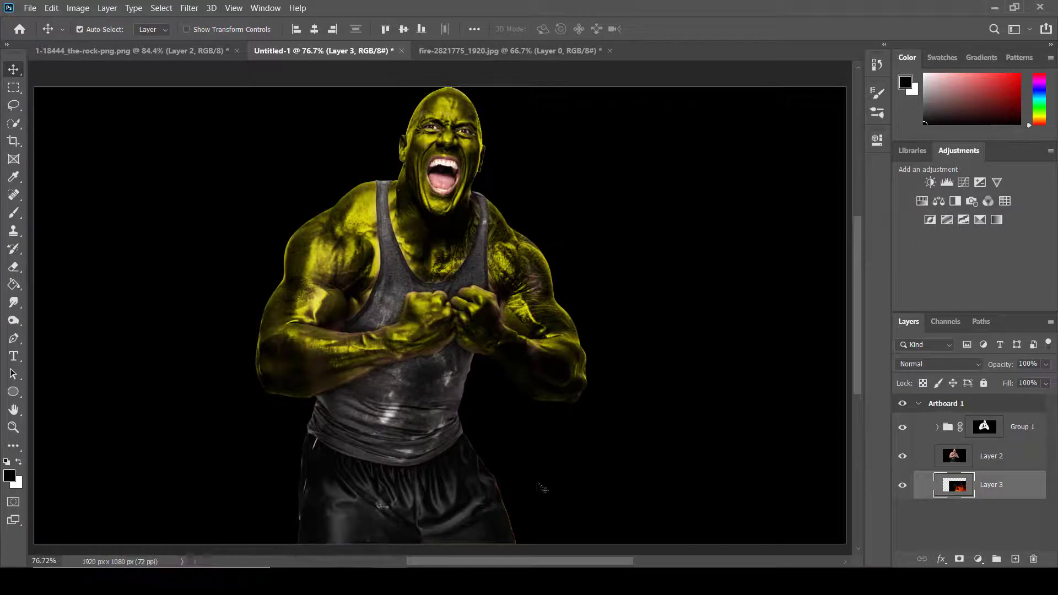